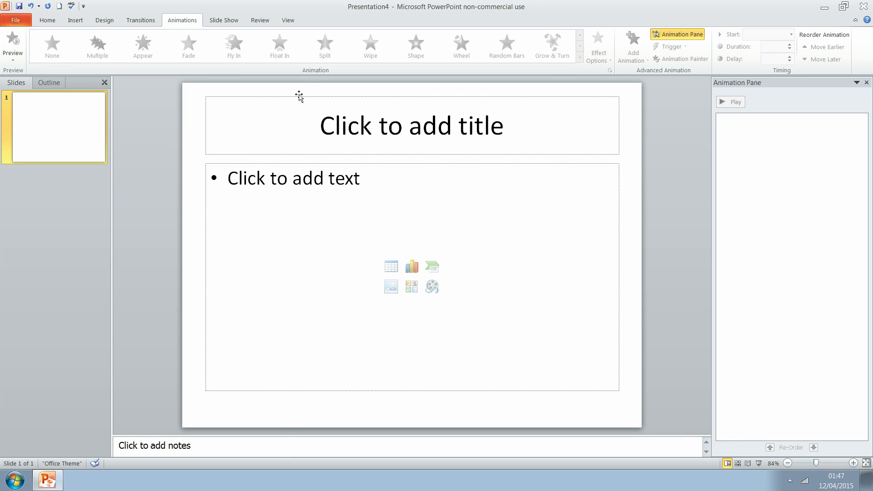
Delete the empty title and content placeholders from the first slide
{"action": "left_click", "coordinate": [302, 98]}
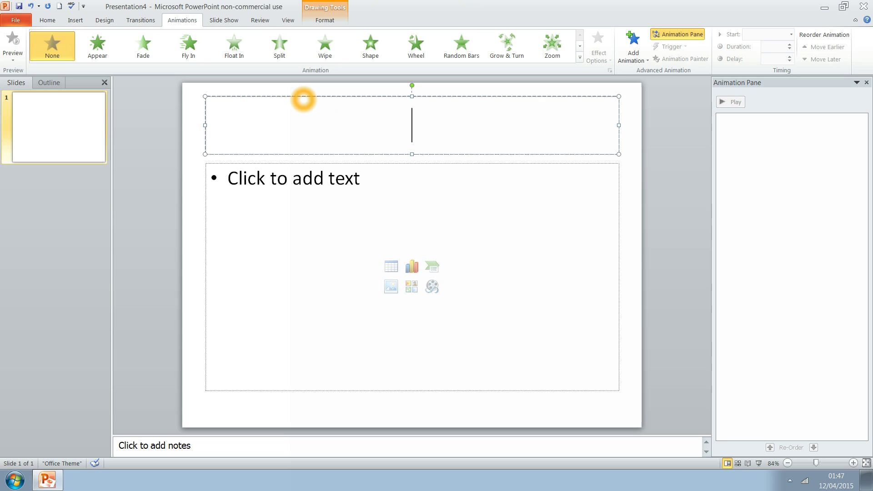
{"action": "key", "text": "Escape"}
{"action": "key", "text": "Delete"}
{"action": "left_click", "coordinate": [302, 163]}
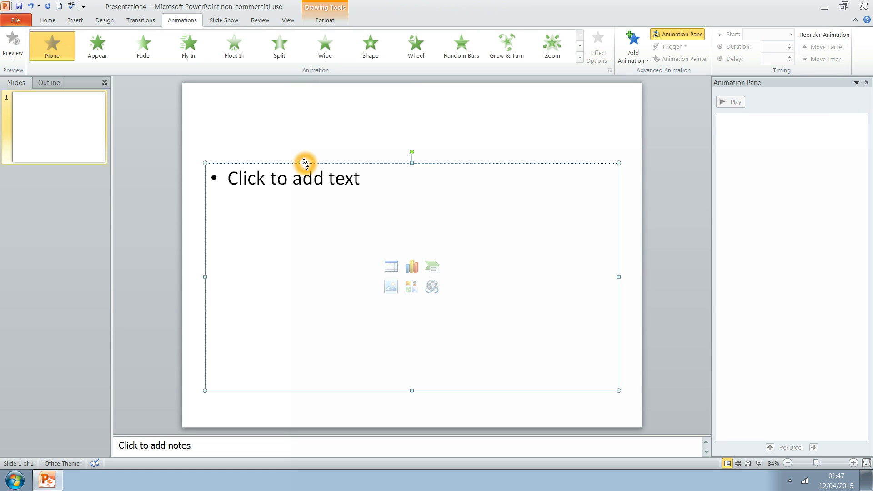
{"action": "key", "text": "Delete"}
Give the slide a solid yellow fill through Format Background
{"action": "left_click", "coordinate": [49, 21]}
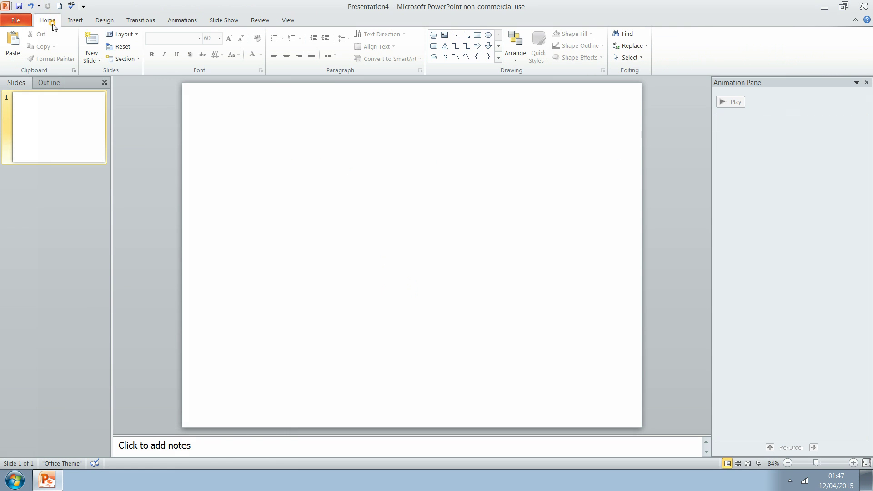
{"action": "left_click", "coordinate": [111, 22]}
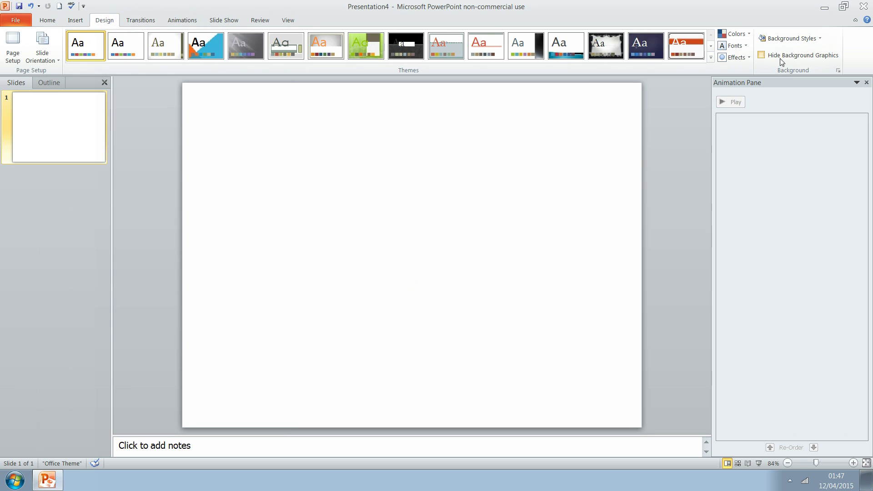
{"action": "left_click", "coordinate": [779, 40]}
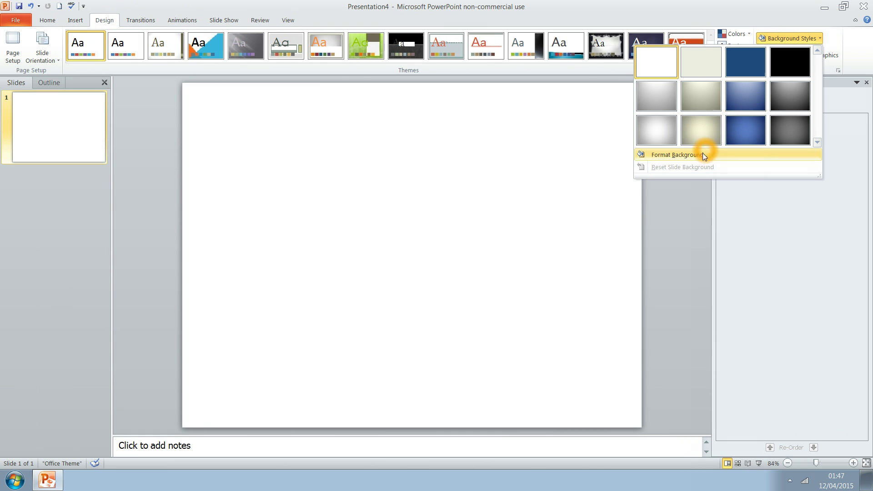
{"action": "left_click", "coordinate": [693, 155]}
{"action": "left_click", "coordinate": [425, 217]}
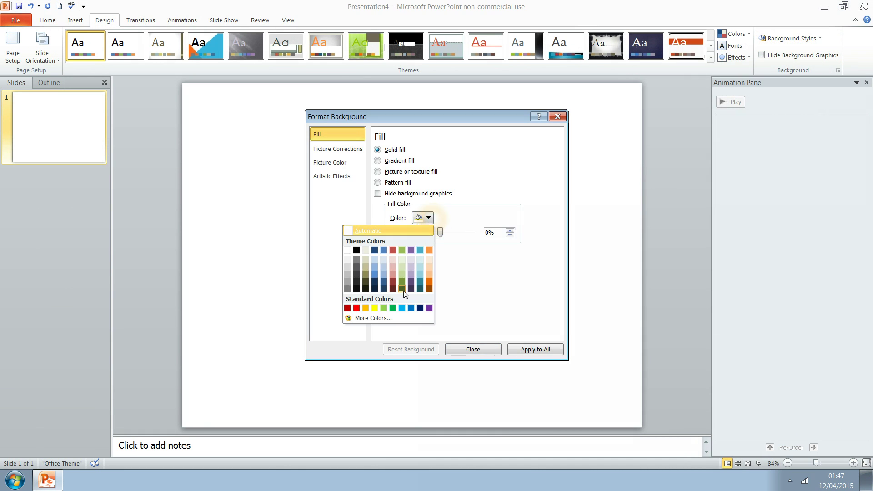
{"action": "left_click", "coordinate": [374, 308]}
{"action": "left_click", "coordinate": [463, 348]}
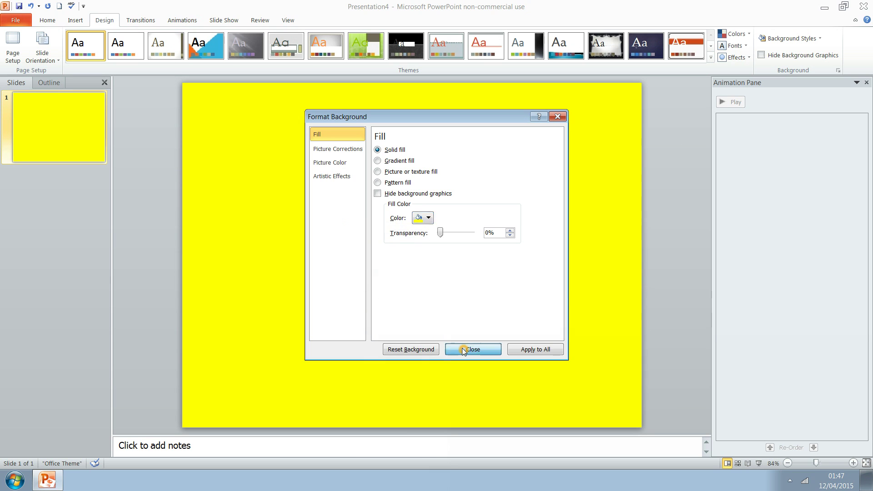
Add a Blank-layout second slide and delete the extra title-and-content slide
{"action": "left_click", "coordinate": [73, 23]}
{"action": "left_click", "coordinate": [50, 21]}
{"action": "left_click", "coordinate": [93, 50]}
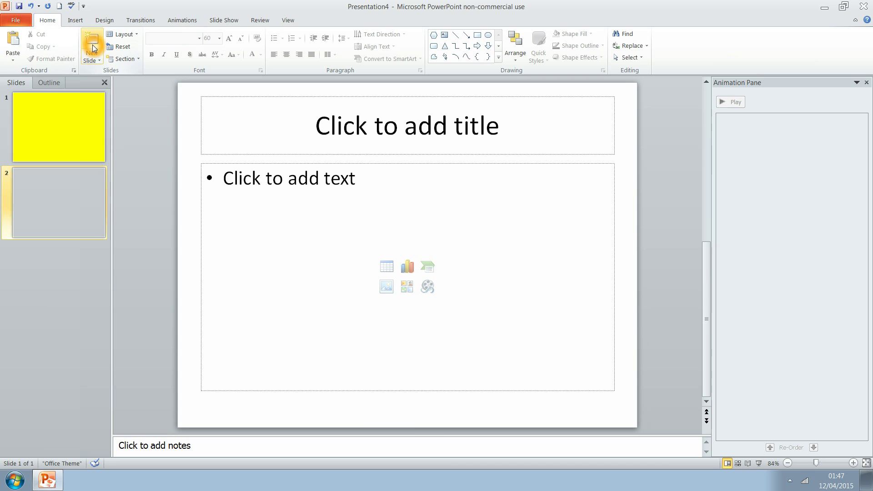
{"action": "left_click", "coordinate": [77, 188]}
{"action": "left_click", "coordinate": [92, 56]}
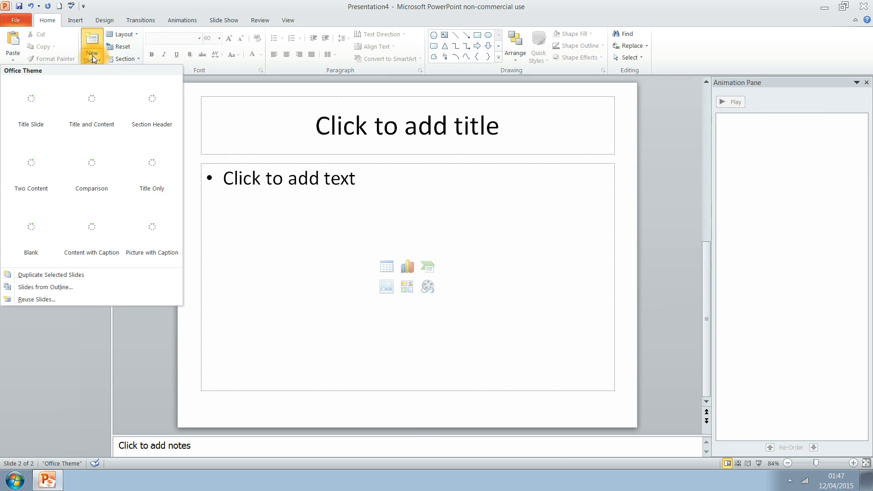
{"action": "left_click", "coordinate": [32, 217]}
{"action": "left_click", "coordinate": [75, 184]}
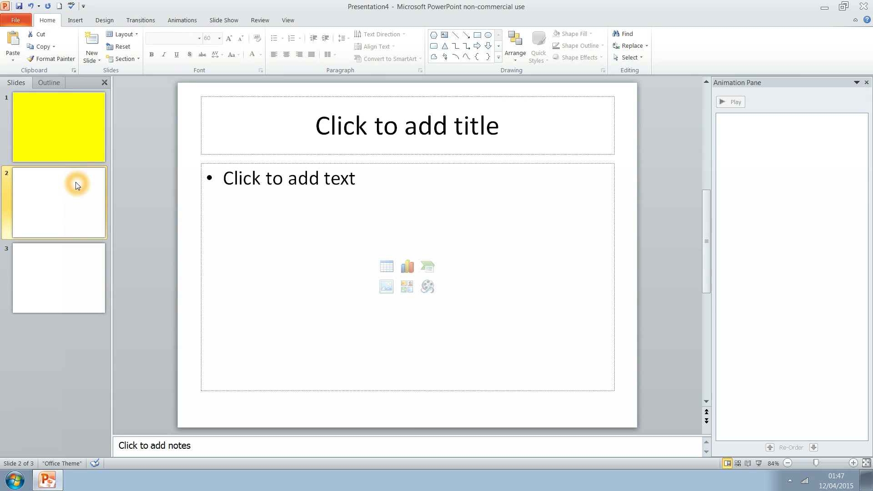
{"action": "key", "text": "Delete"}
{"action": "left_click", "coordinate": [72, 191]}
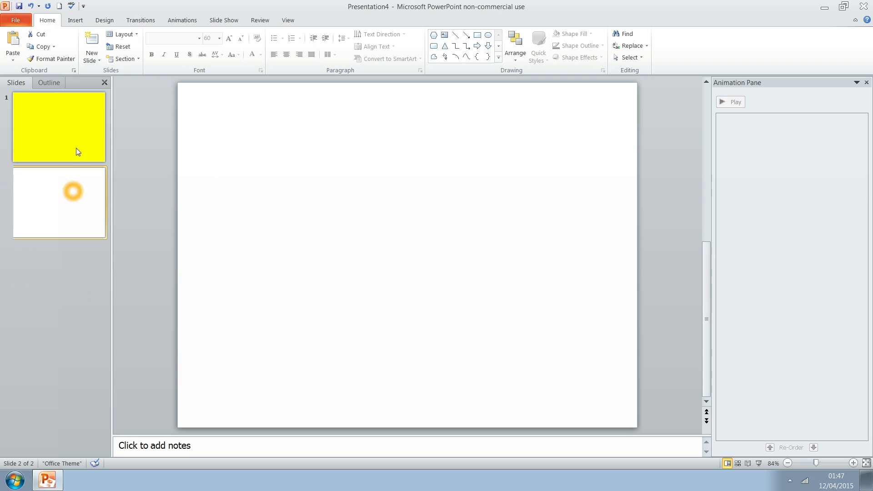
Draw a hexagon near the slide's top-left and give it a purple-outline shape style
{"action": "left_click", "coordinate": [75, 20]}
{"action": "left_click", "coordinate": [147, 43]}
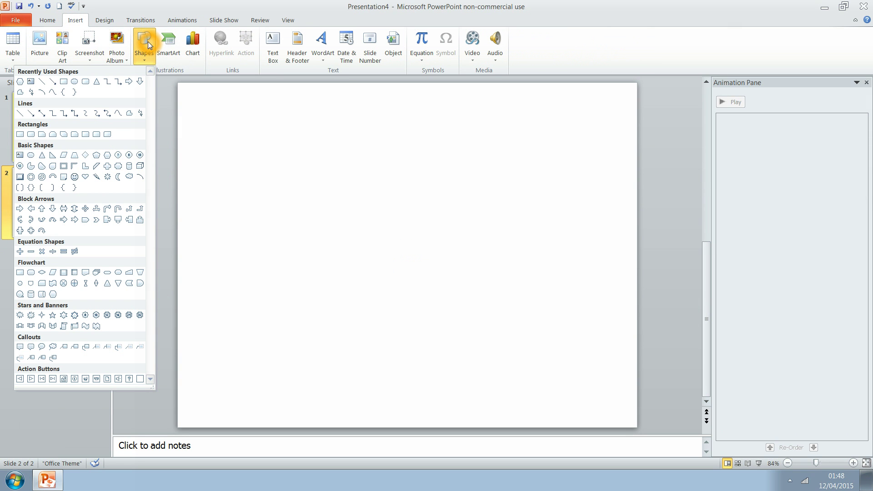
{"action": "left_click", "coordinate": [107, 155]}
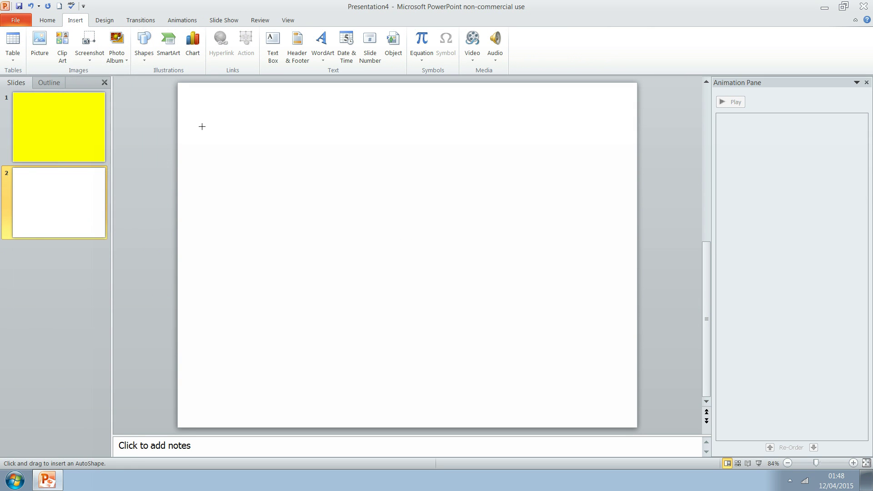
{"action": "mouse_move", "coordinate": [202, 126]}
{"action": "left_mouse_down"}
{"action": "mouse_move", "coordinate": [228, 171]}
{"action": "mouse_move", "coordinate": [280, 183]}
{"action": "mouse_move", "coordinate": [288, 194]}
{"action": "left_mouse_up"}
{"action": "double_click", "coordinate": [243, 169]}
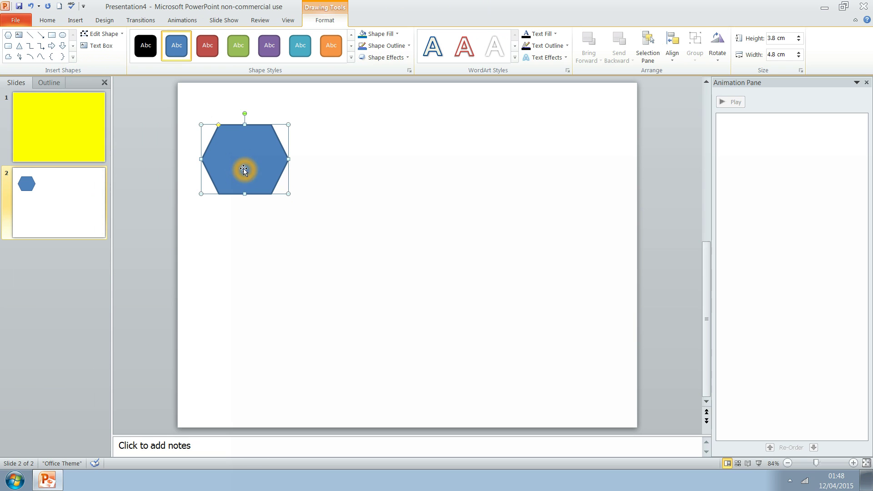
{"action": "left_click", "coordinate": [351, 58]}
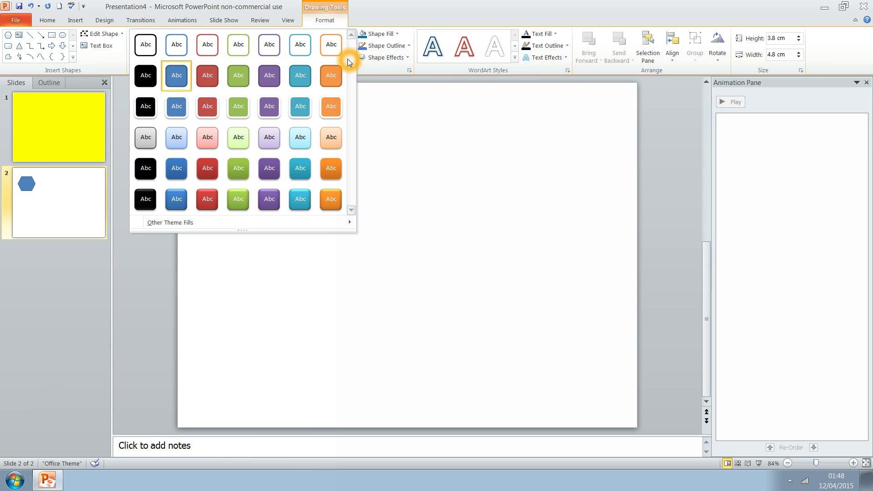
{"action": "left_click", "coordinate": [278, 44]}
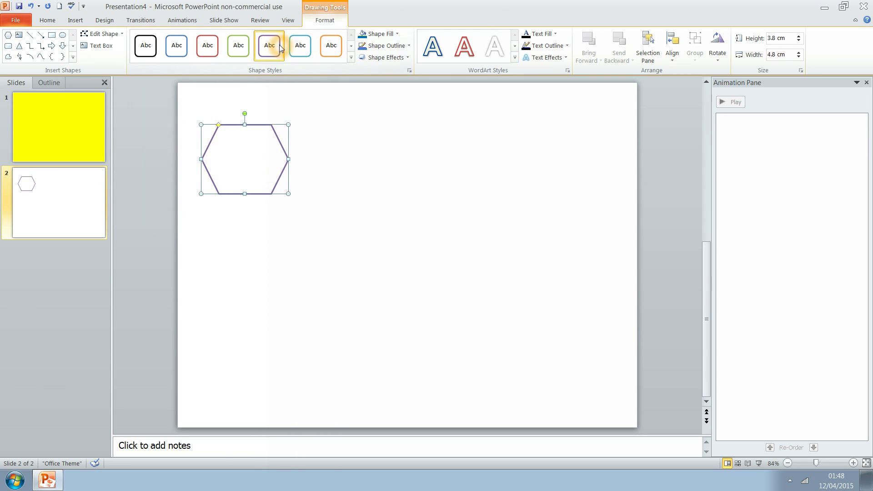
Type the letter P inside the hexagon
{"action": "right_click", "coordinate": [257, 144]}
{"action": "left_click", "coordinate": [211, 204]}
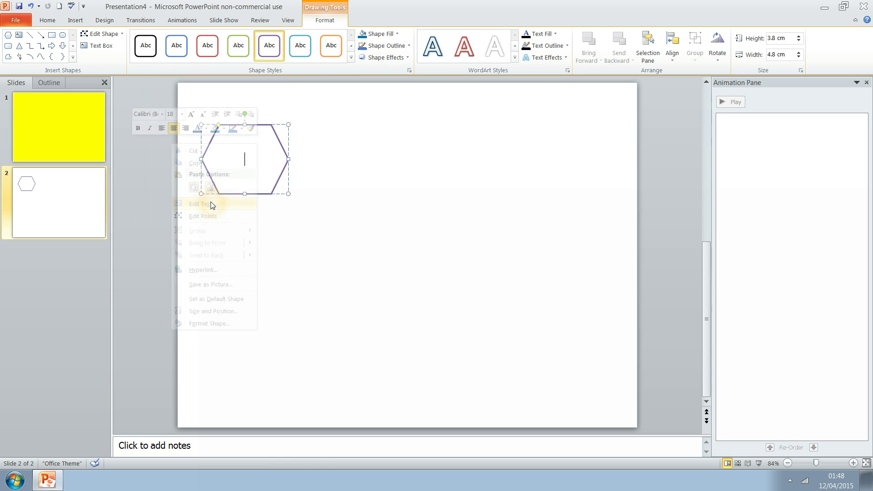
{"action": "type", "text": "P"}
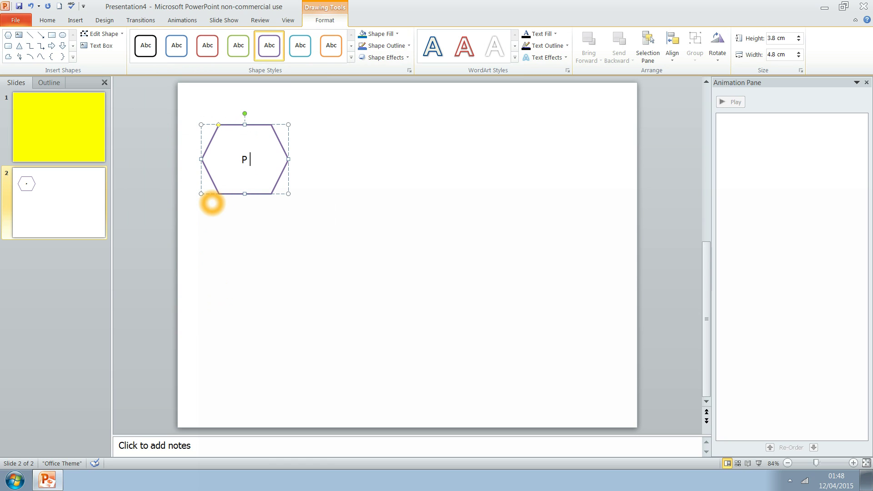
{"action": "left_click", "coordinate": [256, 164]}
Enlarge the P to 66 pt and colour it dark blue
{"action": "double_click", "coordinate": [244, 159]}
{"action": "left_click", "coordinate": [47, 20]}
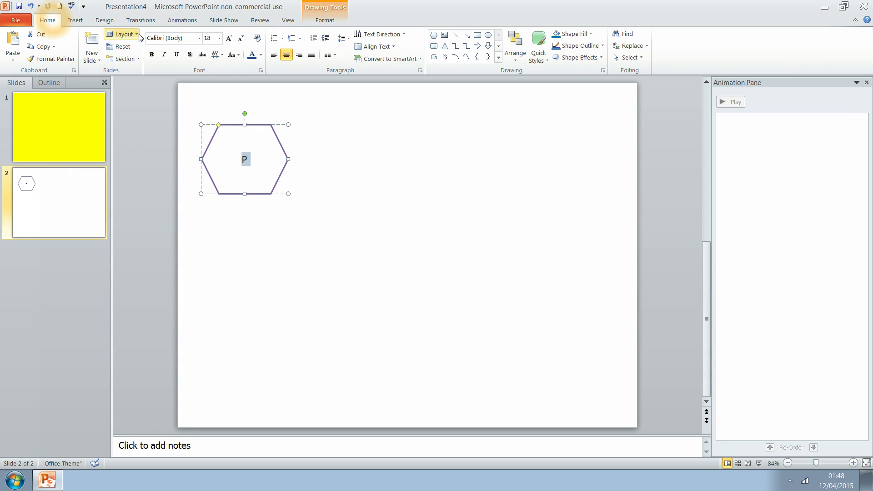
{"action": "left_click", "coordinate": [229, 39]}
{"action": "left_click", "coordinate": [230, 39]}
{"action": "left_click", "coordinate": [229, 39]}
{"action": "left_click", "coordinate": [229, 39]}
{"action": "left_click", "coordinate": [229, 40]}
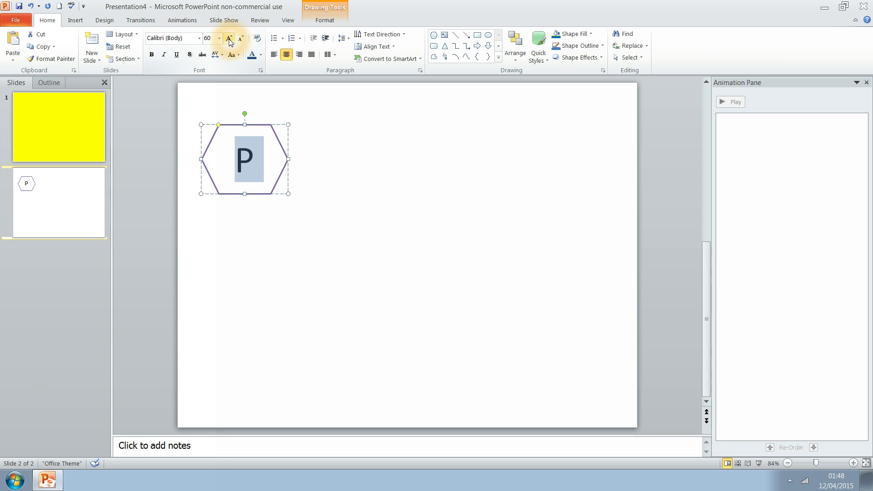
{"action": "left_click", "coordinate": [230, 40]}
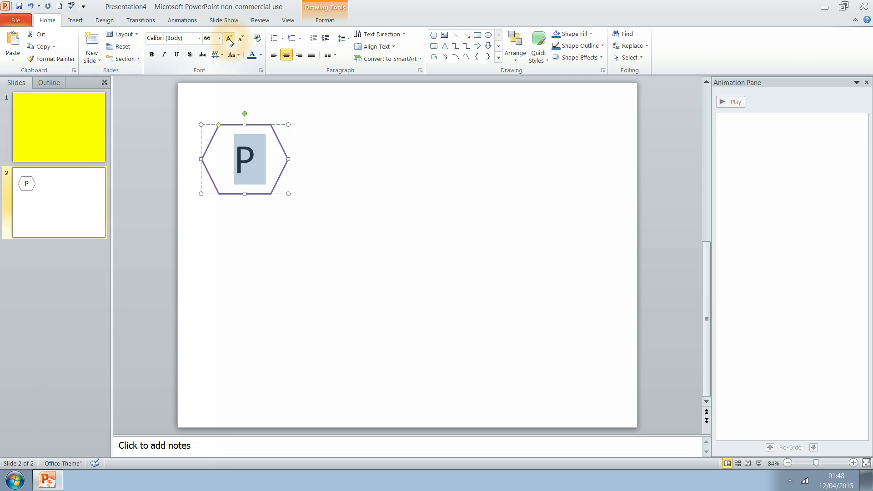
{"action": "left_click", "coordinate": [261, 56]}
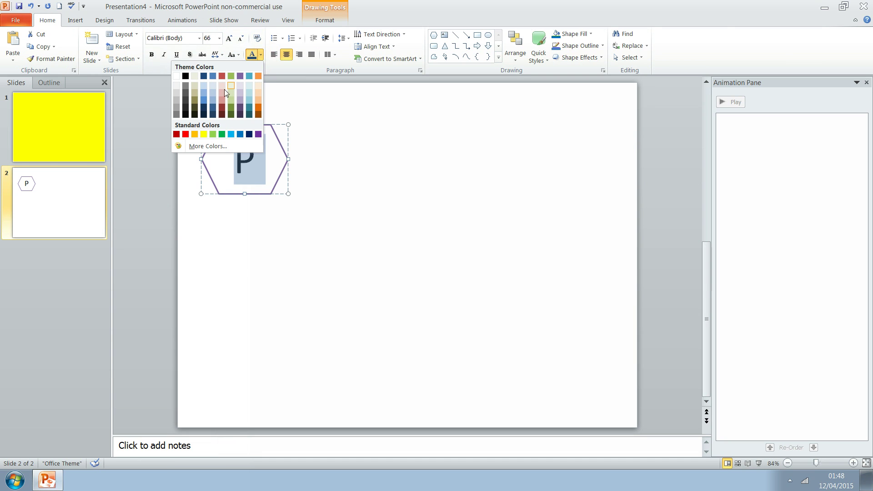
{"action": "left_click", "coordinate": [251, 135]}
{"action": "left_click", "coordinate": [265, 143]}
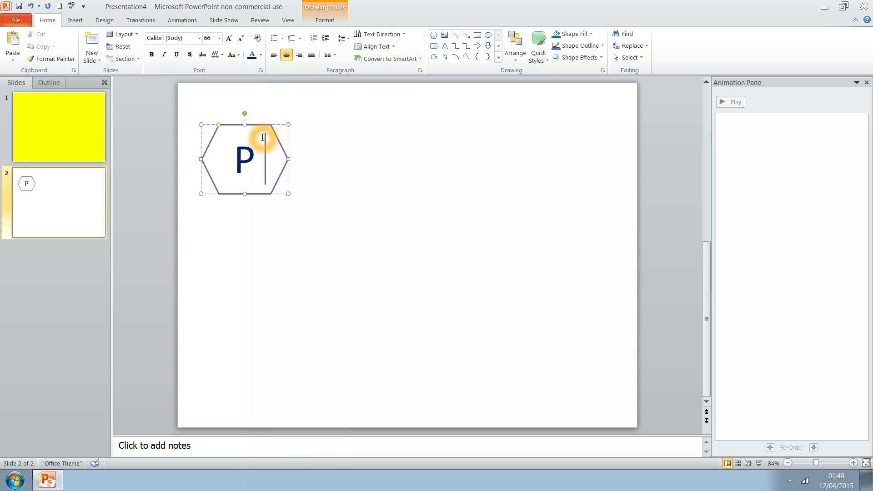
{"action": "left_click", "coordinate": [262, 128]}
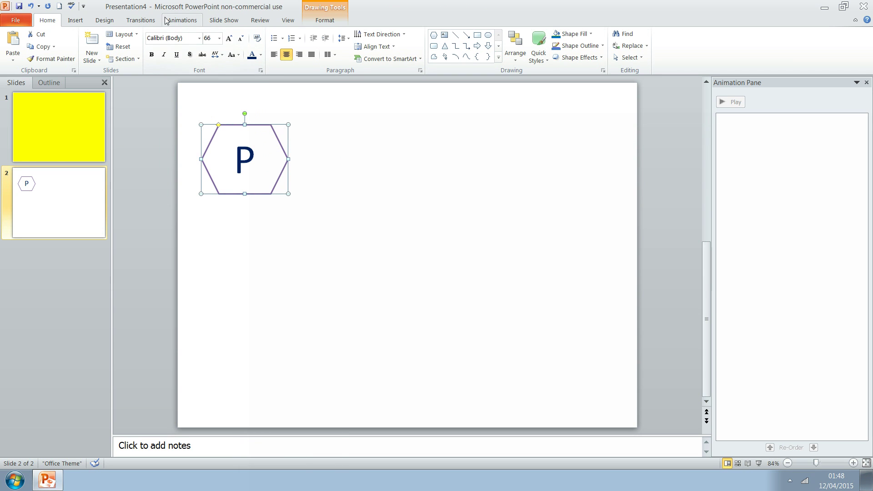
Add a Fill Color emphasis animation to the hexagon with a blue fill
{"action": "left_click", "coordinate": [181, 20]}
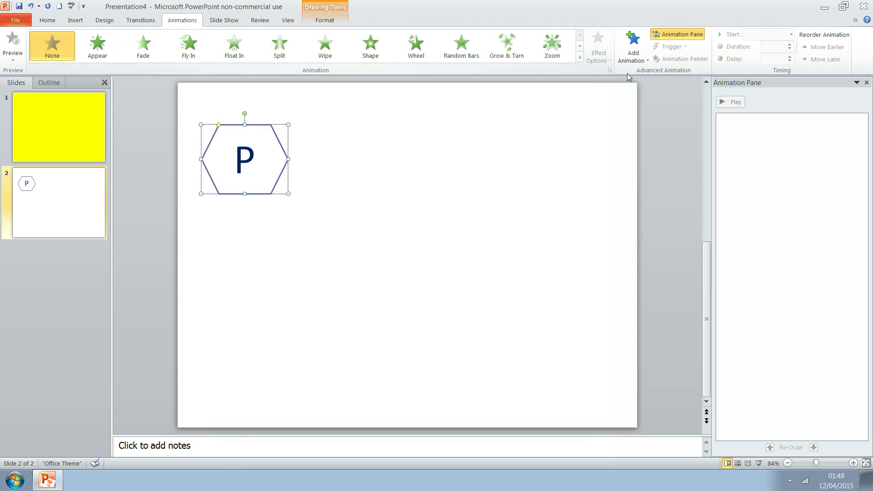
{"action": "left_click", "coordinate": [580, 59]}
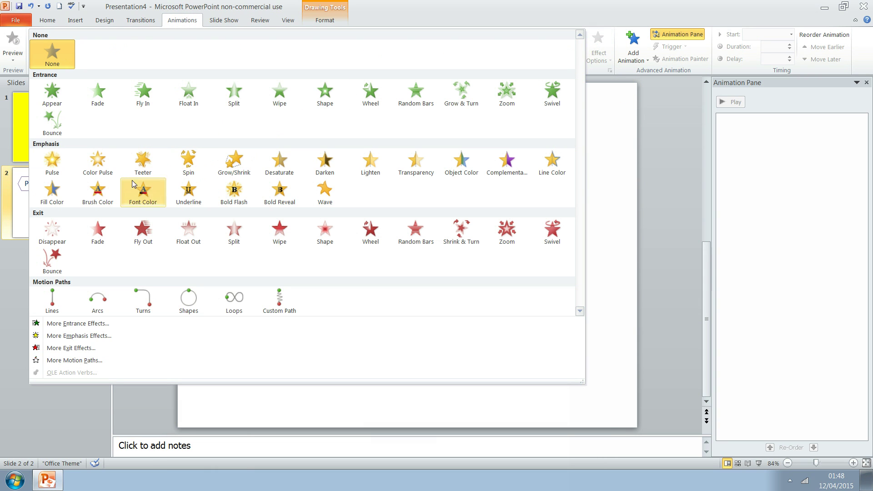
{"action": "left_click", "coordinate": [56, 195]}
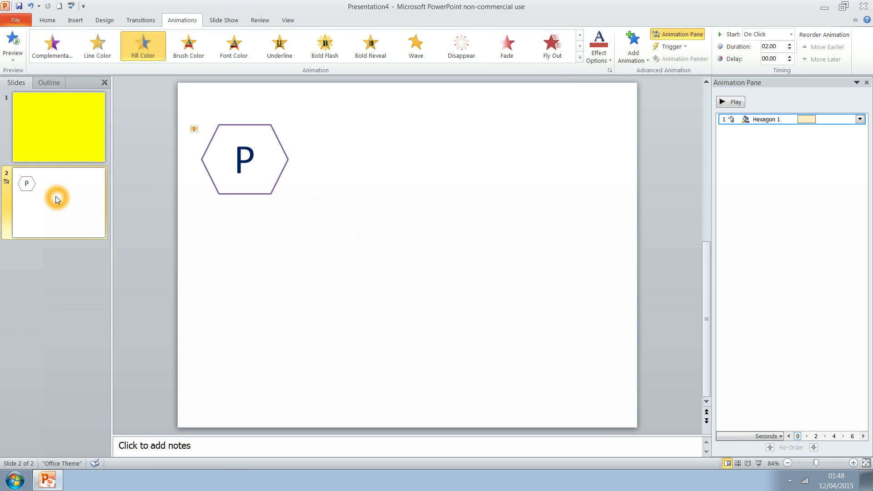
{"action": "left_click", "coordinate": [860, 119]}
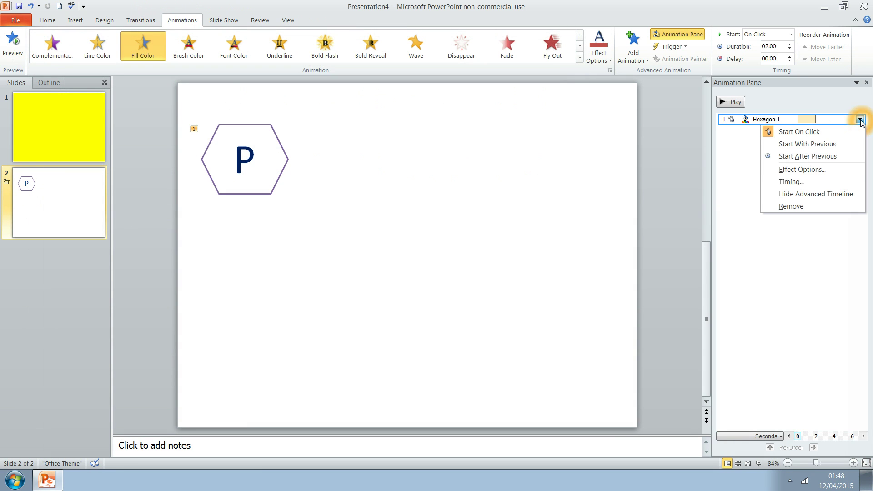
{"action": "left_click", "coordinate": [784, 169]}
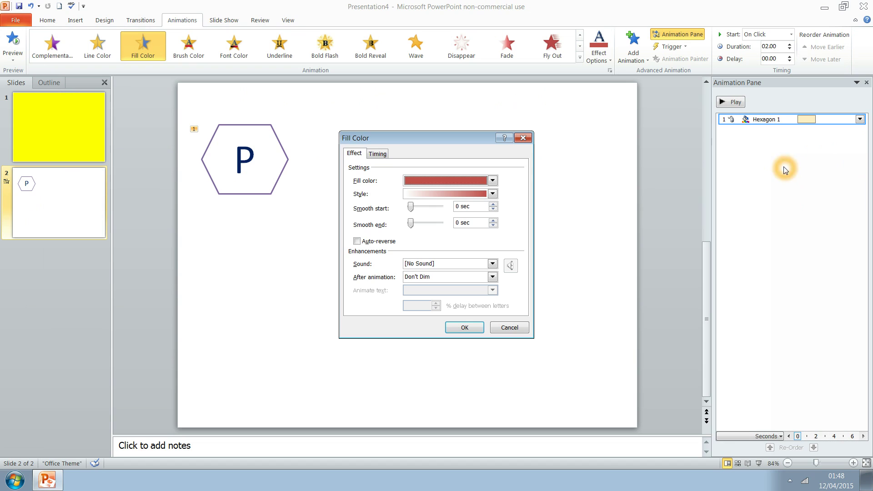
{"action": "left_click", "coordinate": [492, 180]}
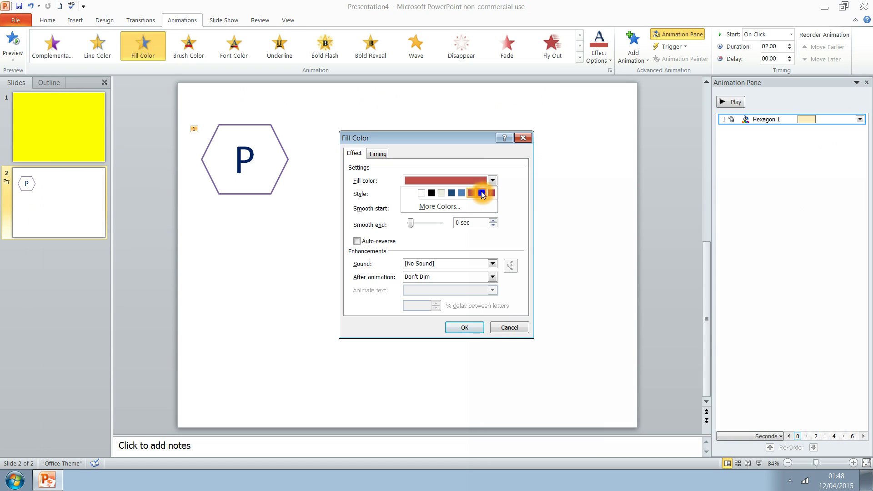
{"action": "left_click", "coordinate": [481, 194]}
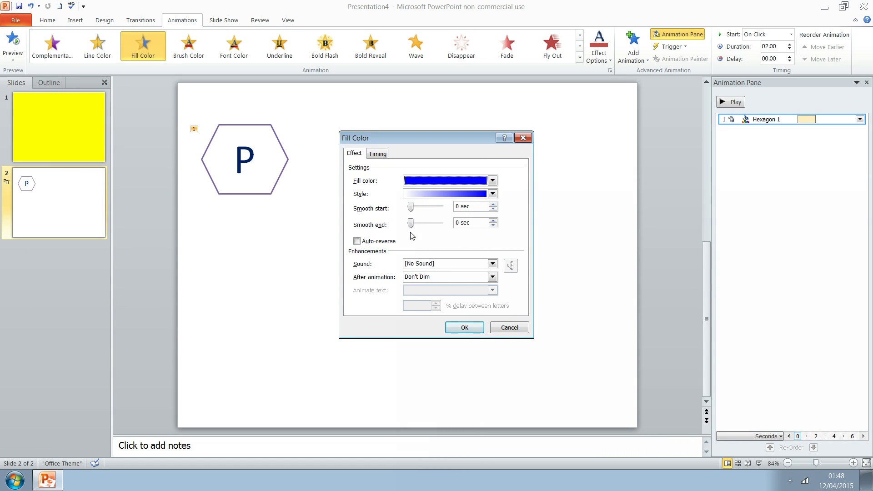
Set the blue fill effect to 0.5 seconds, triggered on click of Hexagon 1: P
{"action": "left_click", "coordinate": [387, 156]}
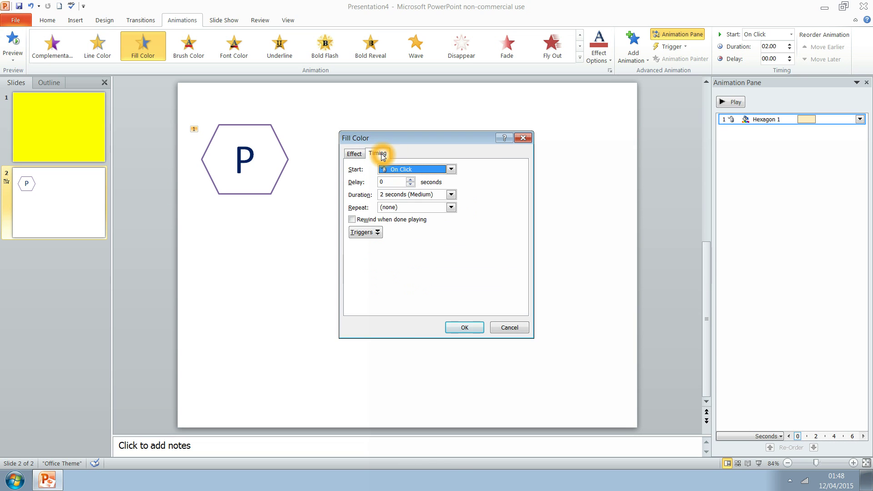
{"action": "left_click", "coordinate": [452, 195]}
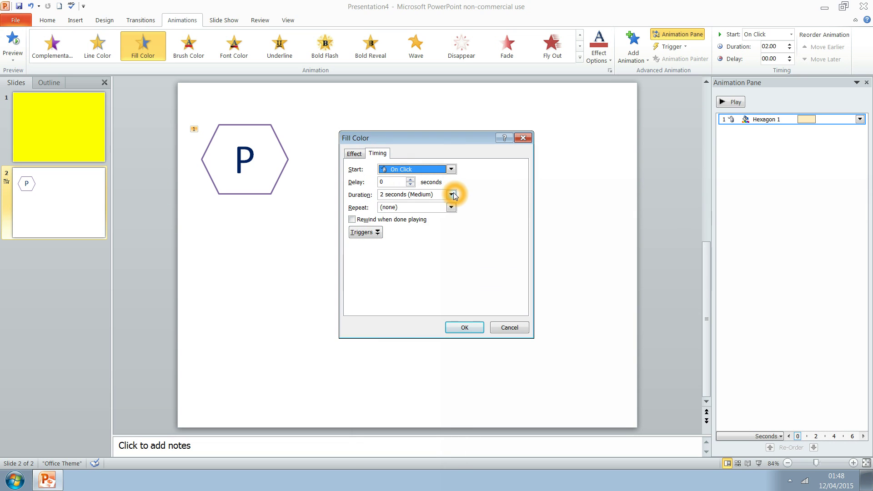
{"action": "left_click", "coordinate": [420, 233]}
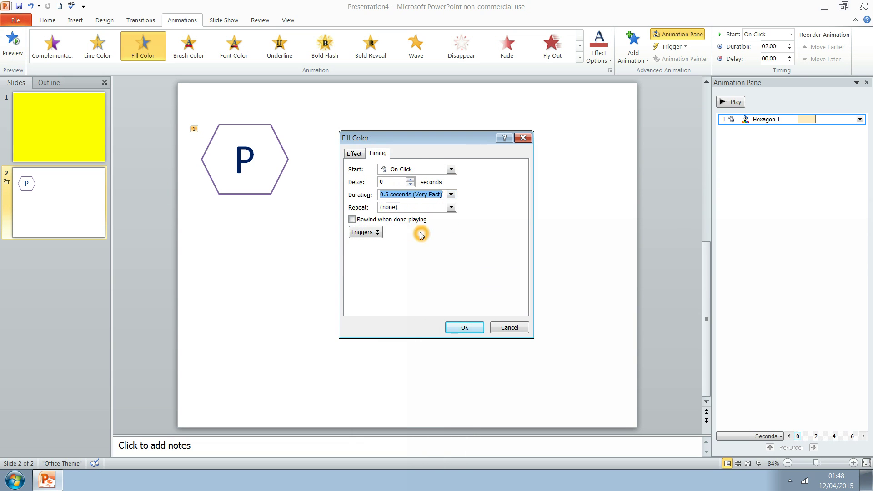
{"action": "left_click", "coordinate": [371, 233]}
{"action": "left_click", "coordinate": [393, 258]}
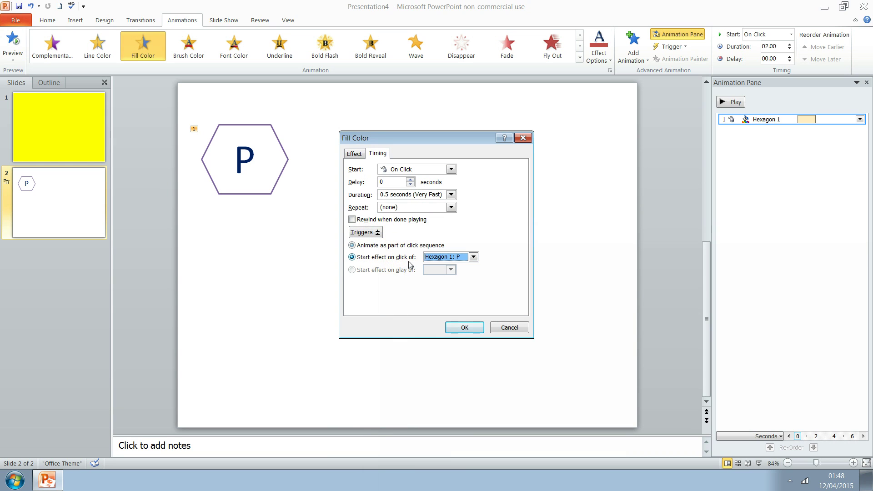
{"action": "left_click", "coordinate": [471, 257]}
{"action": "left_click", "coordinate": [474, 258]}
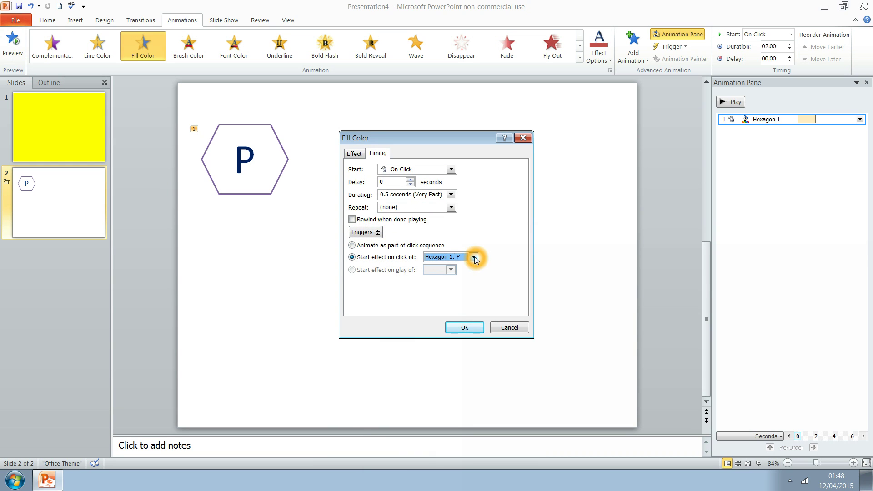
{"action": "left_click", "coordinate": [465, 328]}
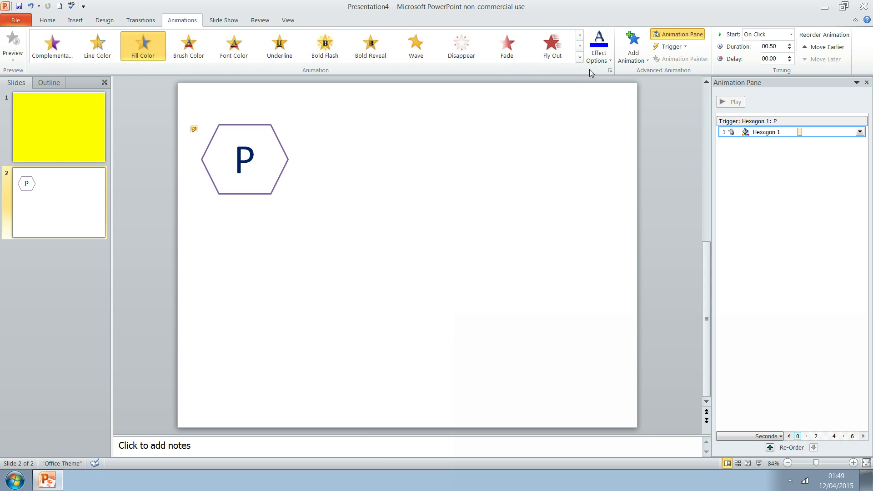
{"action": "left_click", "coordinate": [634, 49]}
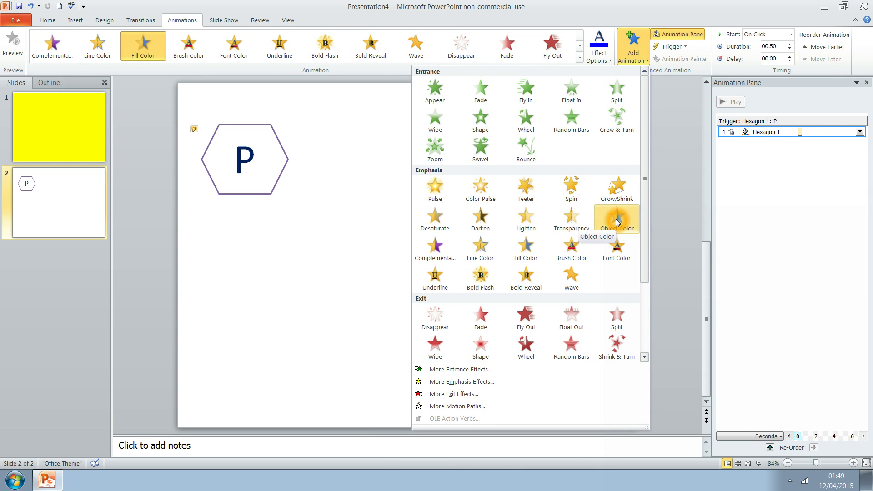
Add a second Fill Color effect and set its colour to yellow via More Colors
{"action": "left_click", "coordinate": [527, 245]}
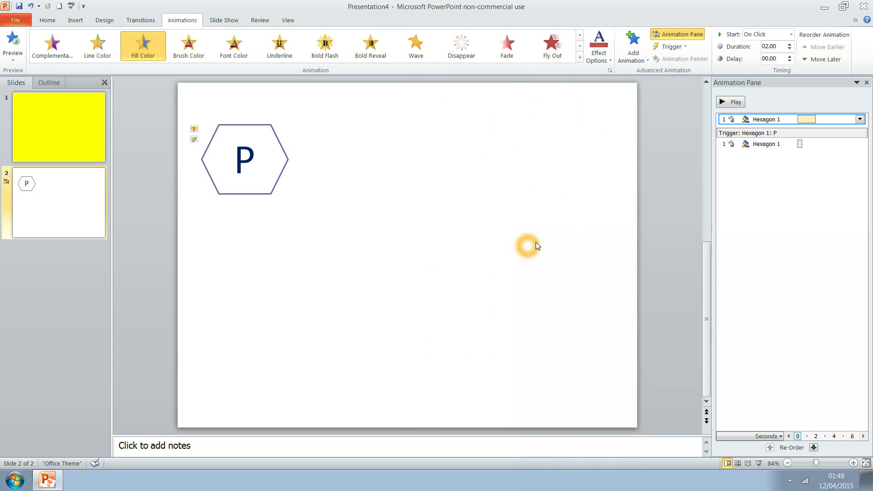
{"action": "left_click", "coordinate": [840, 147]}
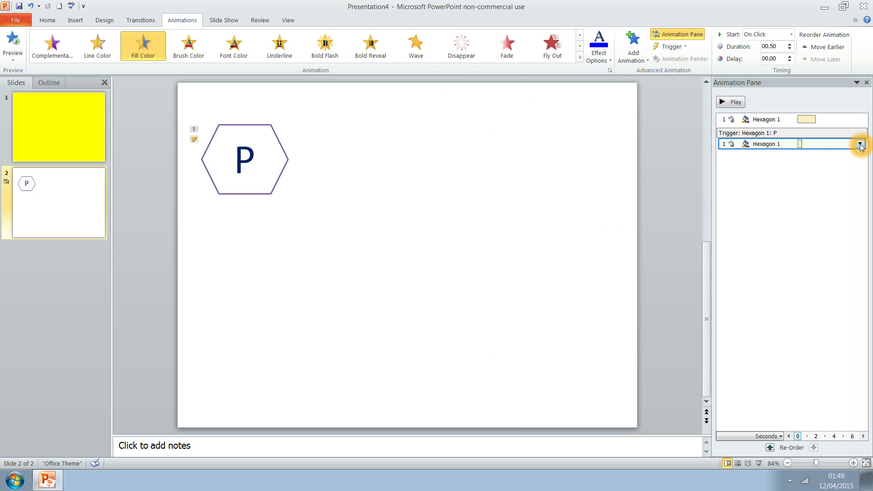
{"action": "left_click", "coordinate": [859, 145]}
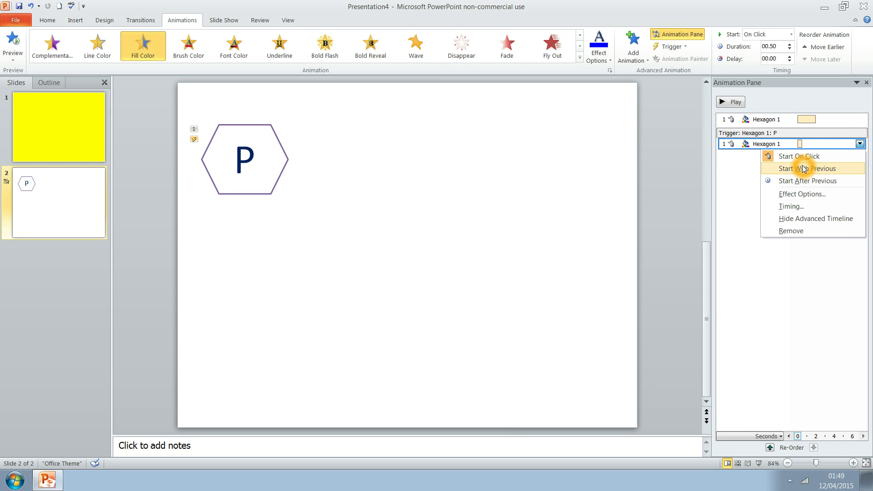
{"action": "left_click", "coordinate": [834, 119]}
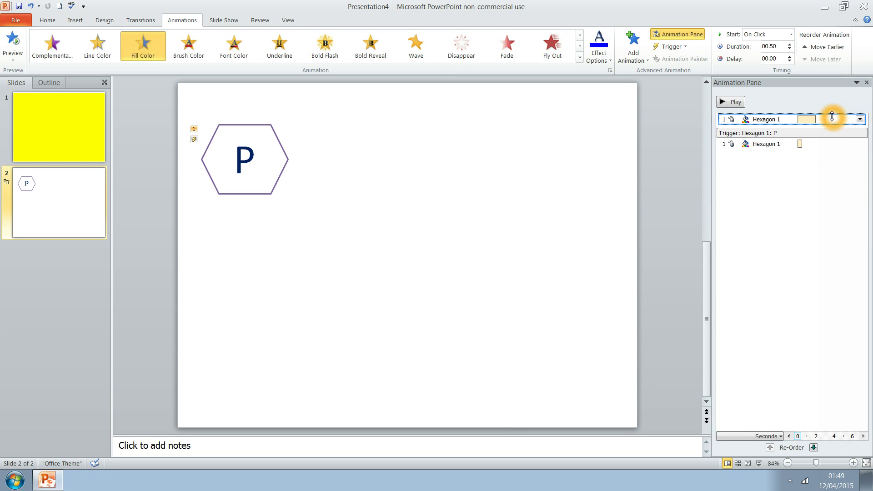
{"action": "left_click", "coordinate": [859, 120]}
{"action": "left_click", "coordinate": [808, 172]}
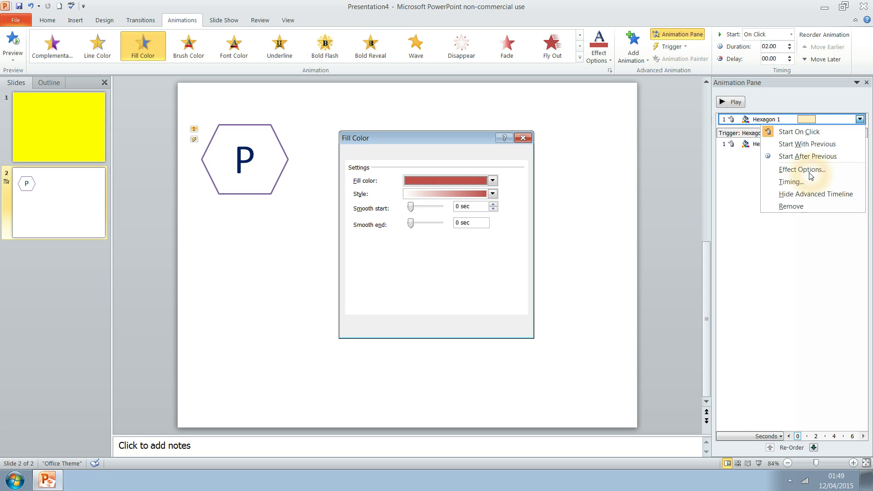
{"action": "left_click", "coordinate": [492, 180]}
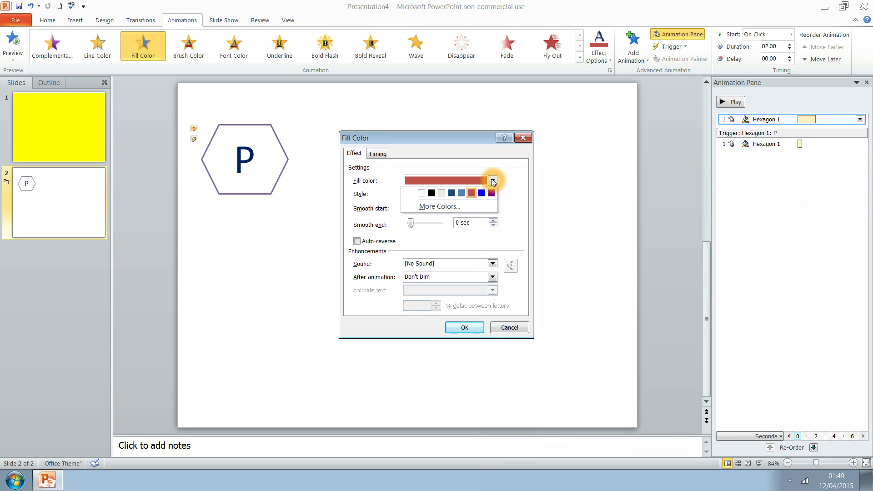
{"action": "left_click", "coordinate": [453, 205]}
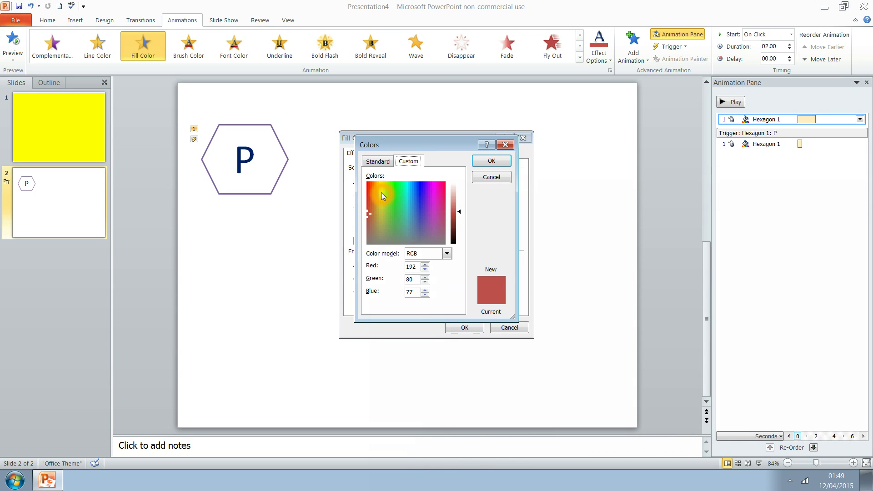
{"action": "left_click", "coordinate": [378, 161]}
{"action": "left_click", "coordinate": [391, 241]}
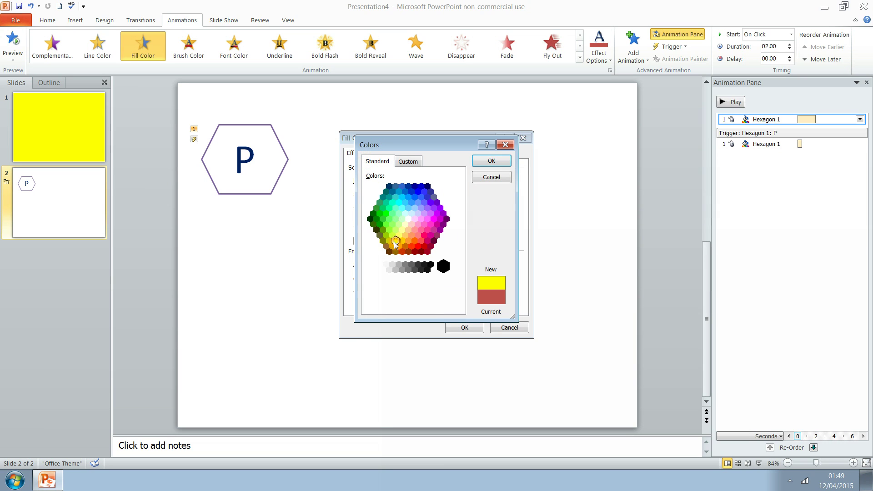
{"action": "left_click", "coordinate": [500, 160]}
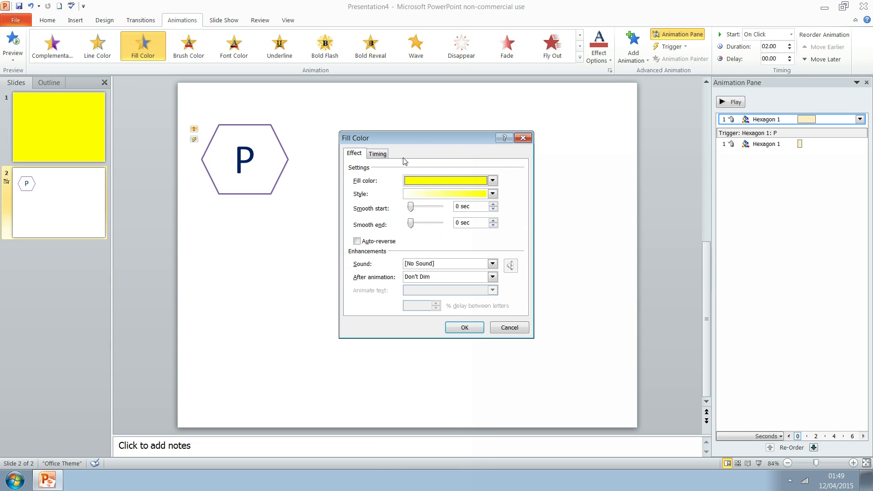
Set the yellow fill effect to 0.5 seconds, triggered on click of Hexagon 1: P
{"action": "left_click", "coordinate": [378, 154]}
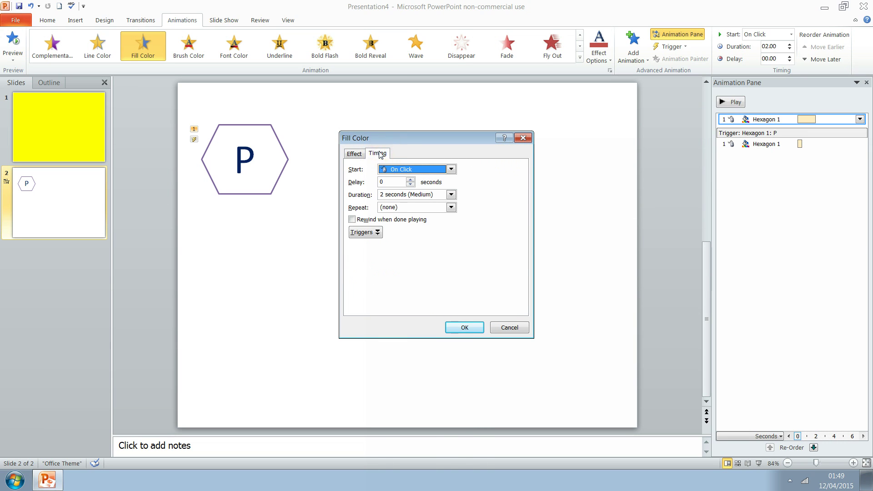
{"action": "left_click", "coordinate": [450, 194]}
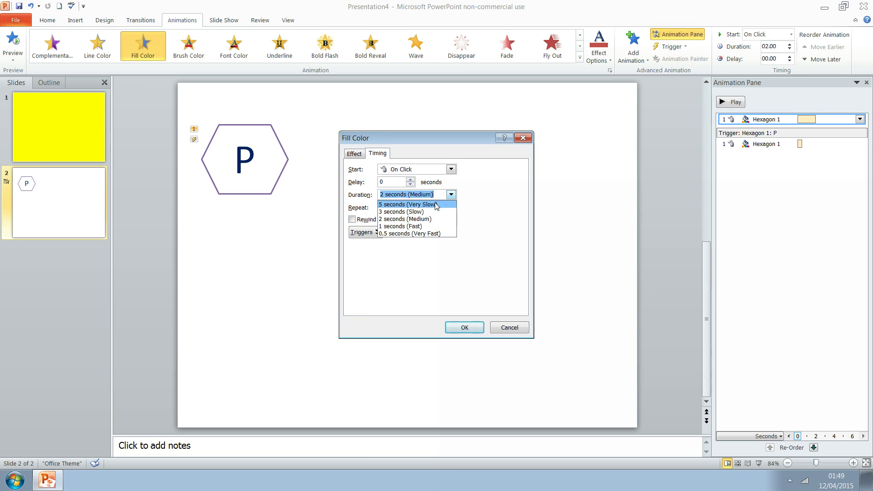
{"action": "left_click", "coordinate": [430, 233]}
{"action": "left_click", "coordinate": [364, 233]}
{"action": "left_click", "coordinate": [390, 256]}
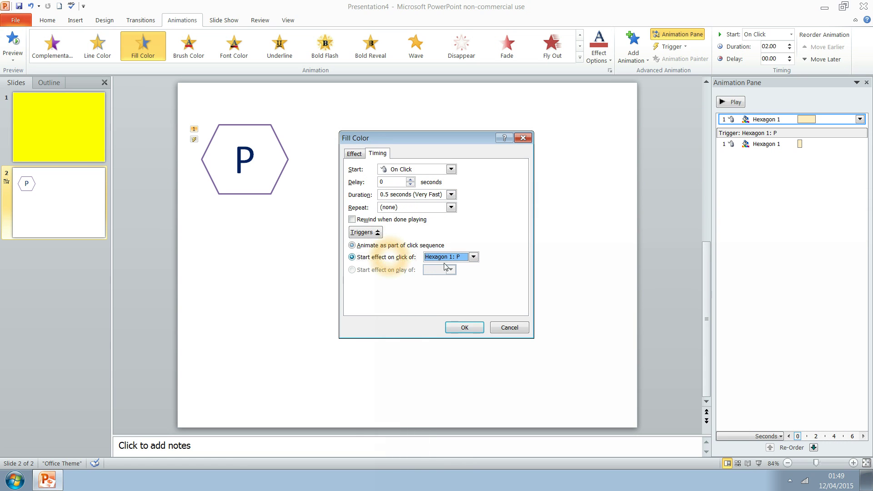
{"action": "left_click", "coordinate": [474, 256]}
{"action": "left_click", "coordinate": [469, 269]}
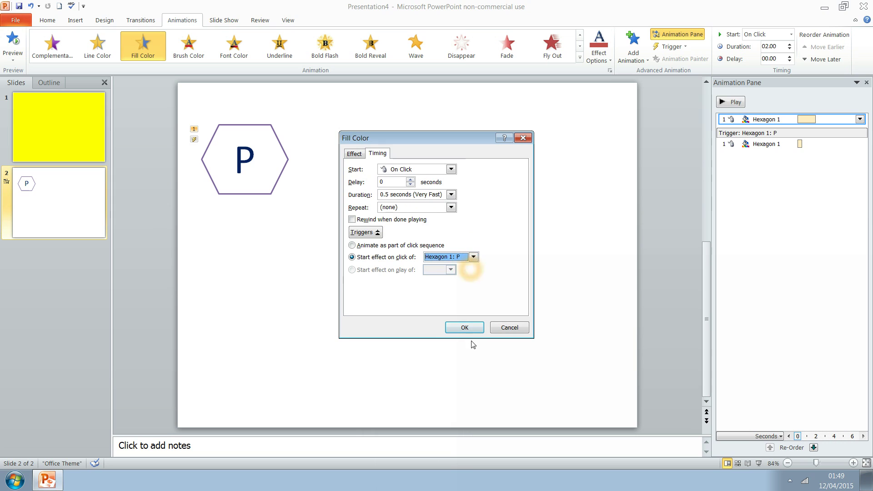
{"action": "left_click", "coordinate": [464, 327]}
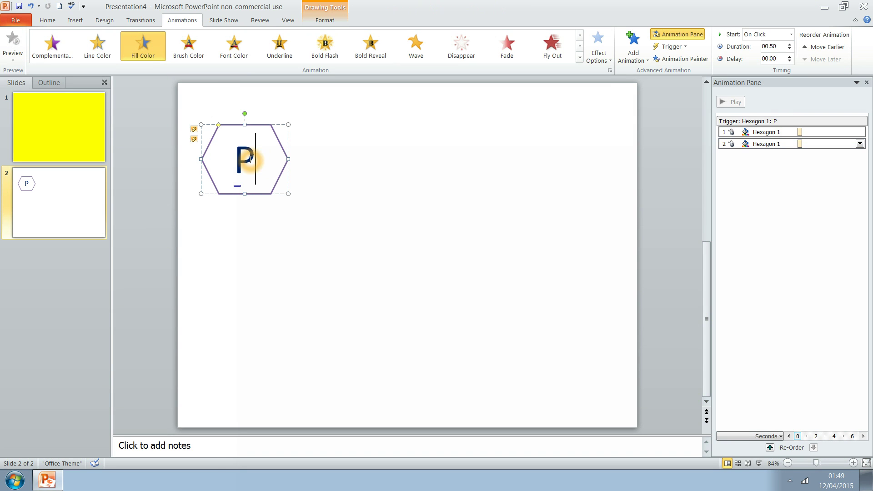
Change the letter P's font colour to standard Blue, then reselect the P
{"action": "double_click", "coordinate": [250, 159]}
{"action": "left_click", "coordinate": [53, 24]}
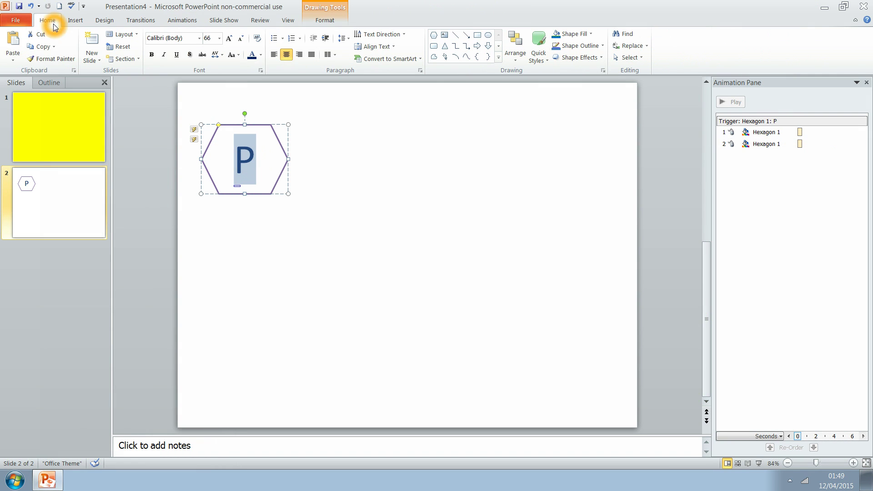
{"action": "left_click", "coordinate": [261, 56]}
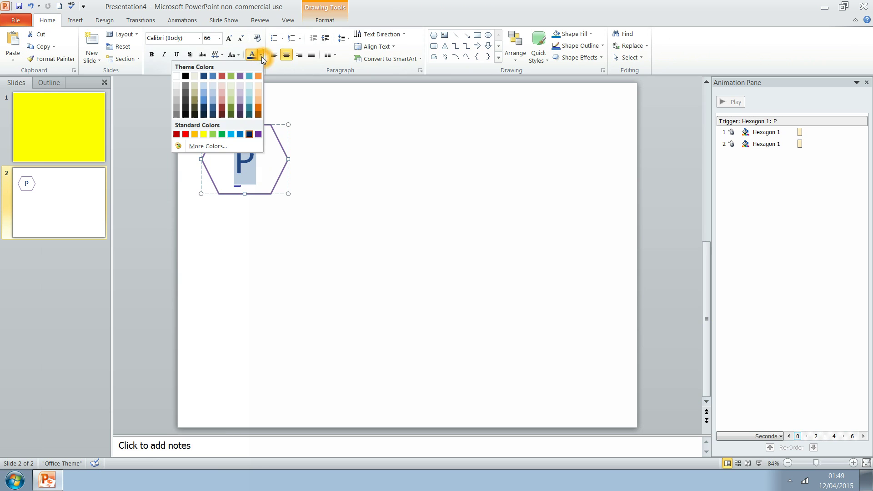
{"action": "left_click", "coordinate": [240, 135]}
{"action": "left_click", "coordinate": [506, 187]}
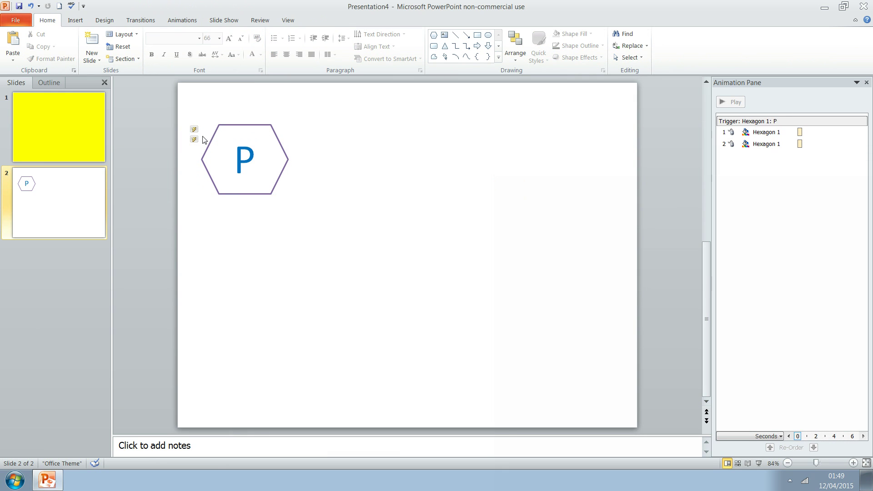
{"action": "left_click", "coordinate": [241, 154]}
{"action": "double_click", "coordinate": [237, 153]}
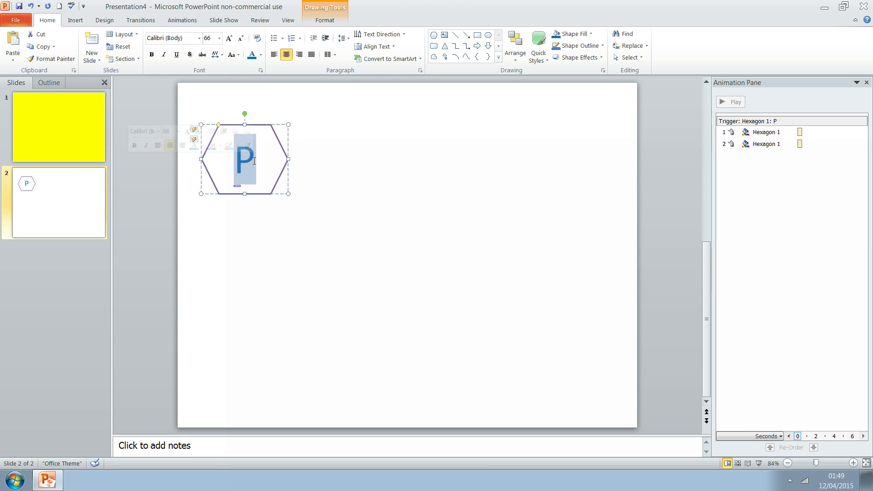
{"action": "left_click", "coordinate": [77, 20]}
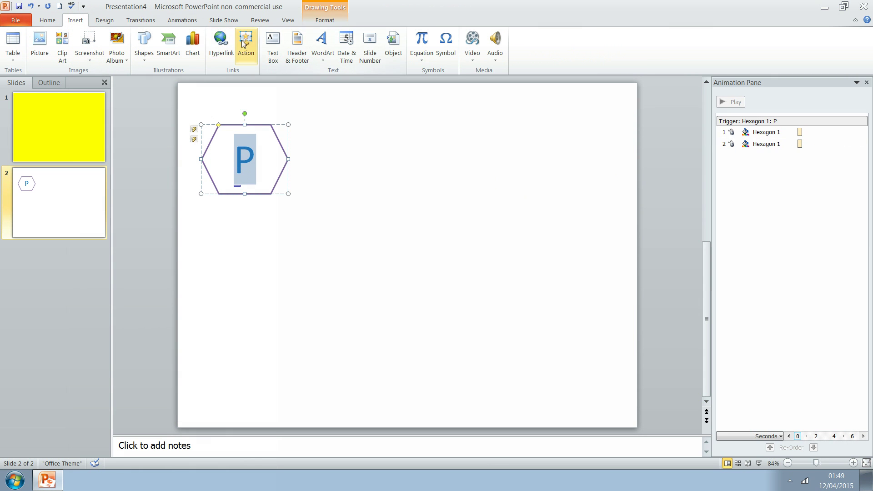
Add a Font Color emphasis effect to the P that changes it to yellow
{"action": "left_click", "coordinate": [182, 20]}
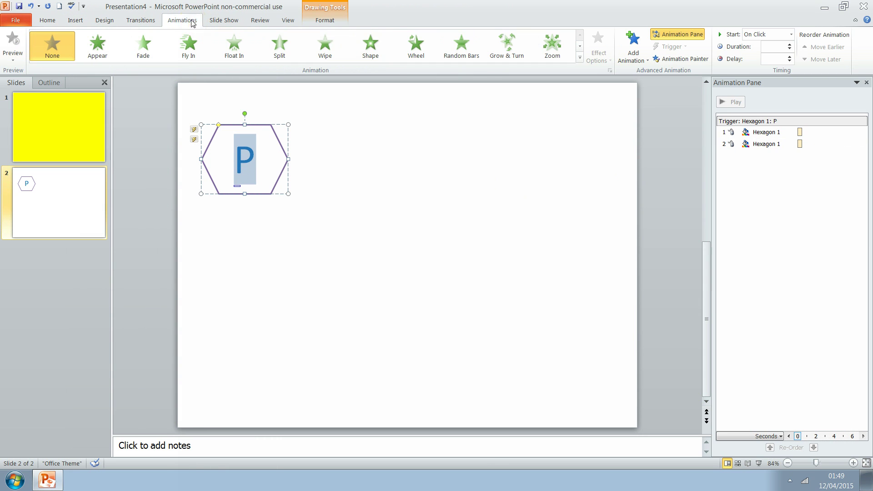
{"action": "left_click", "coordinate": [580, 57]}
{"action": "left_click", "coordinate": [628, 45]}
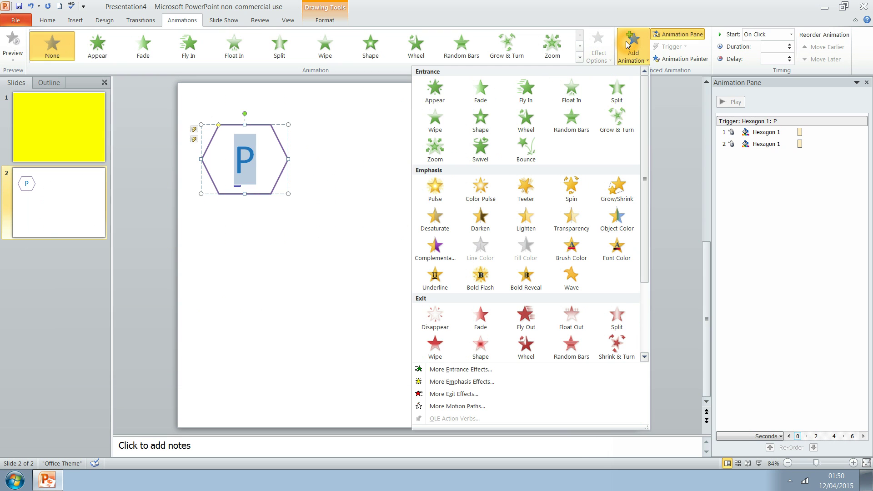
{"action": "left_click", "coordinate": [628, 241]}
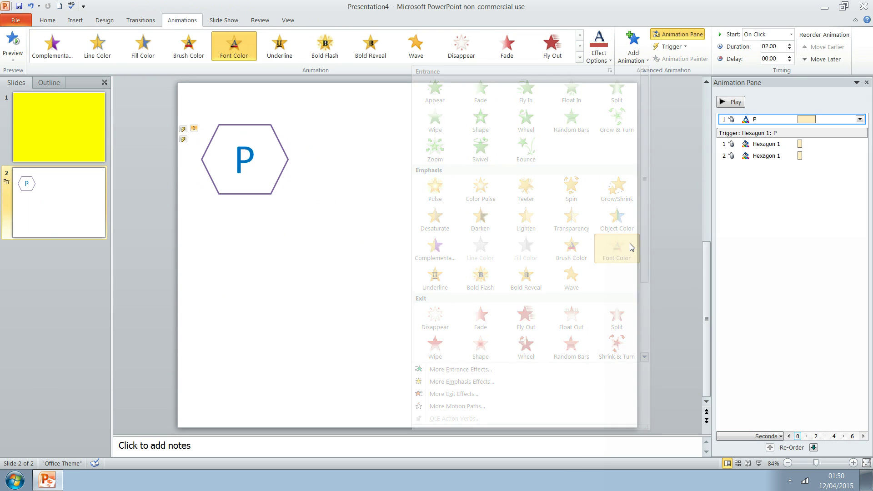
{"action": "left_click", "coordinate": [859, 119]}
{"action": "left_click", "coordinate": [800, 170]}
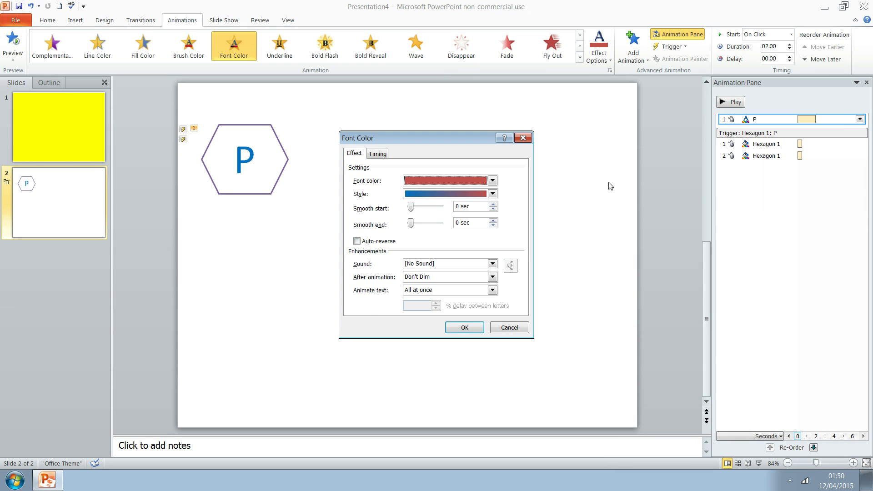
{"action": "left_click", "coordinate": [494, 182]}
{"action": "left_click", "coordinate": [422, 203]}
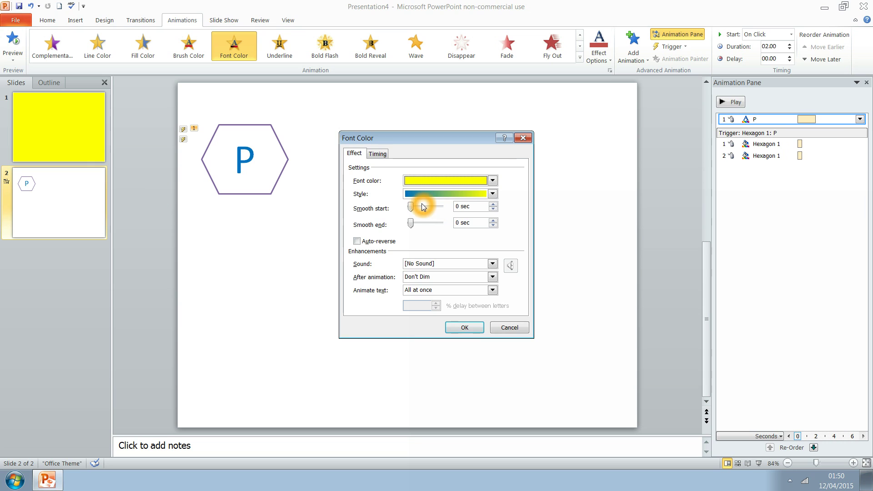
Set the font colour effect to 0.5 seconds, triggered on click of Hexagon 1: P
{"action": "left_click", "coordinate": [377, 154]}
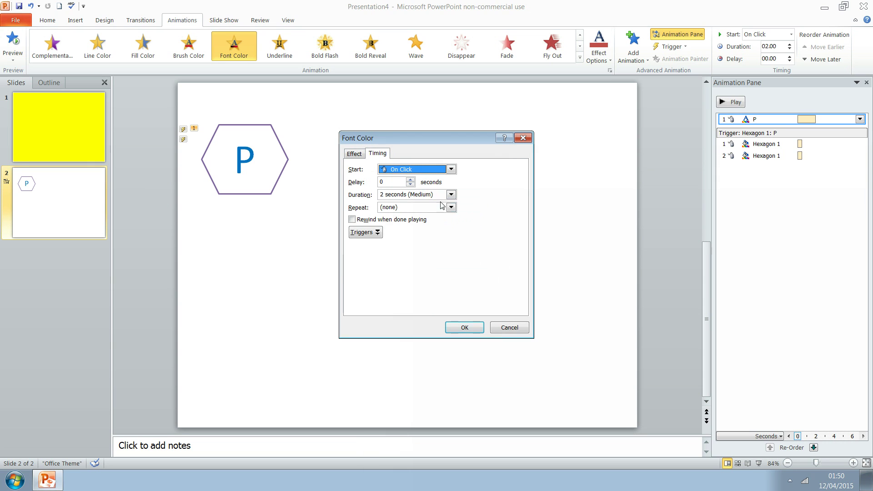
{"action": "left_click", "coordinate": [365, 232]}
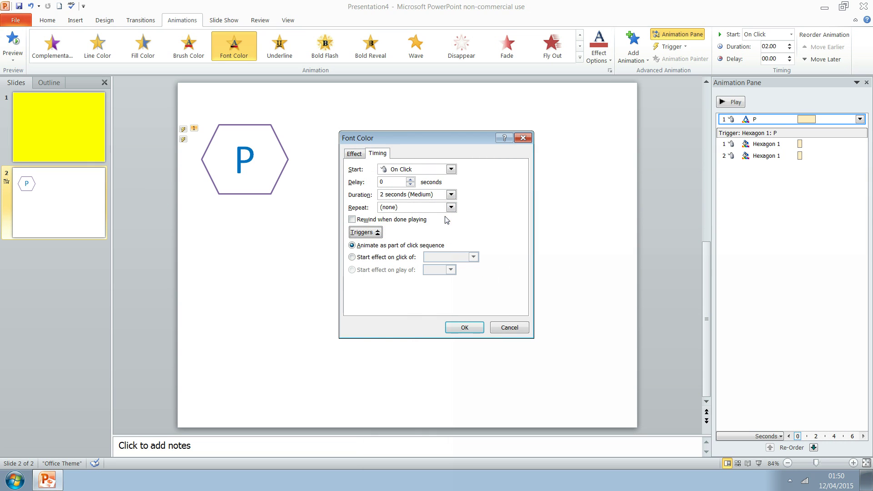
{"action": "left_click", "coordinate": [451, 195]}
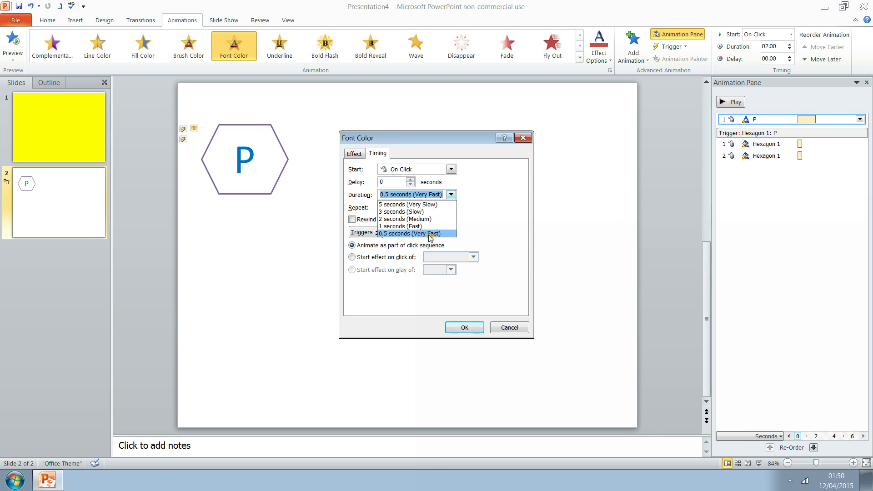
{"action": "left_click", "coordinate": [429, 233]}
{"action": "left_click", "coordinate": [408, 257]}
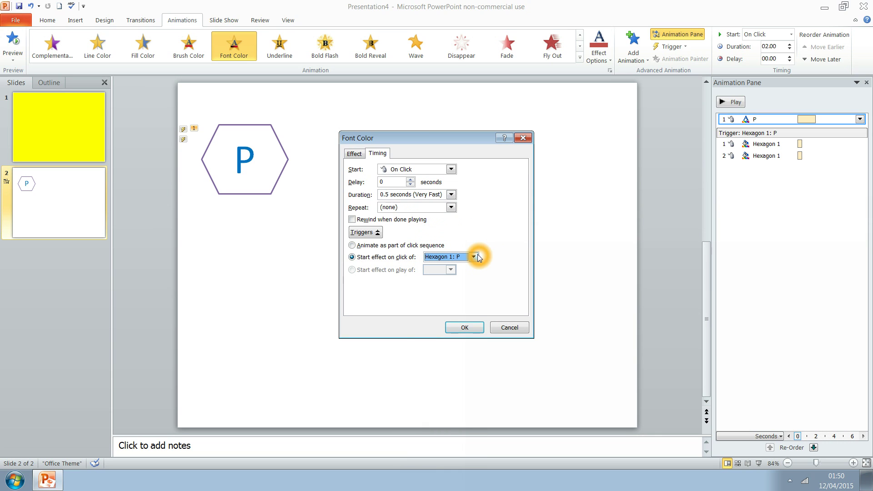
{"action": "left_click", "coordinate": [470, 327]}
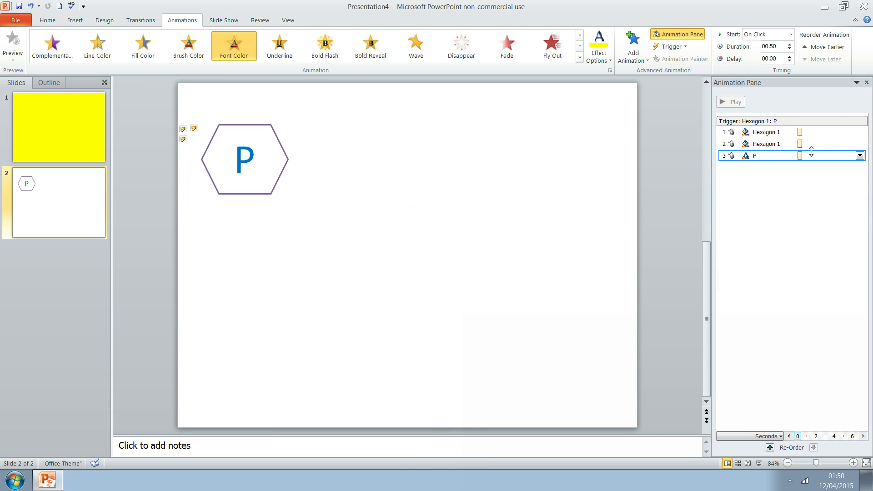
Make the P's font colour effect start With Previous
{"action": "left_click", "coordinate": [859, 155]}
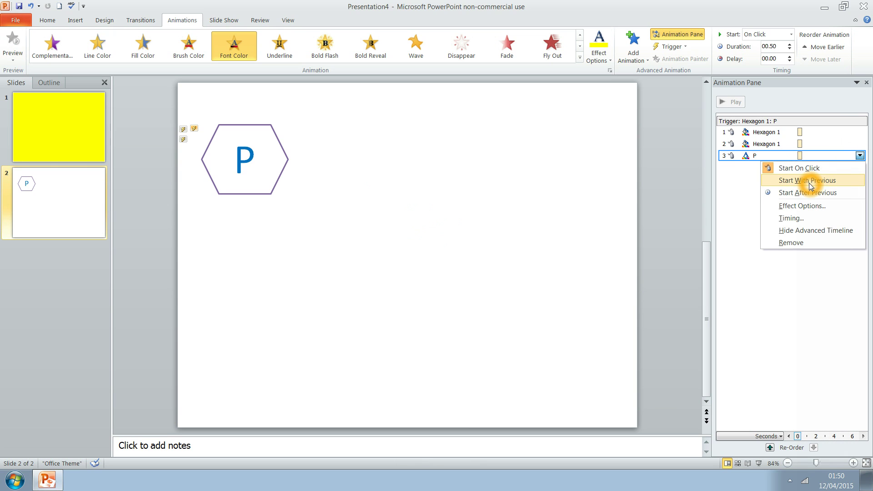
{"action": "left_click", "coordinate": [810, 192]}
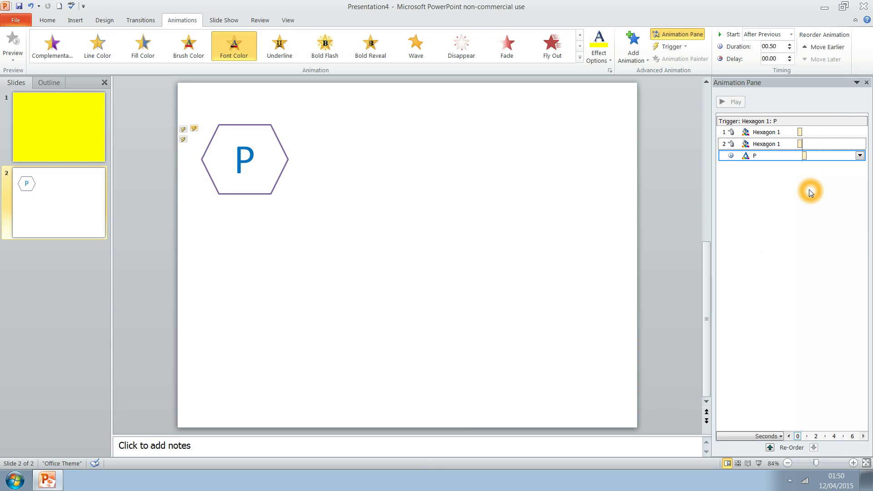
{"action": "left_click", "coordinate": [859, 156]}
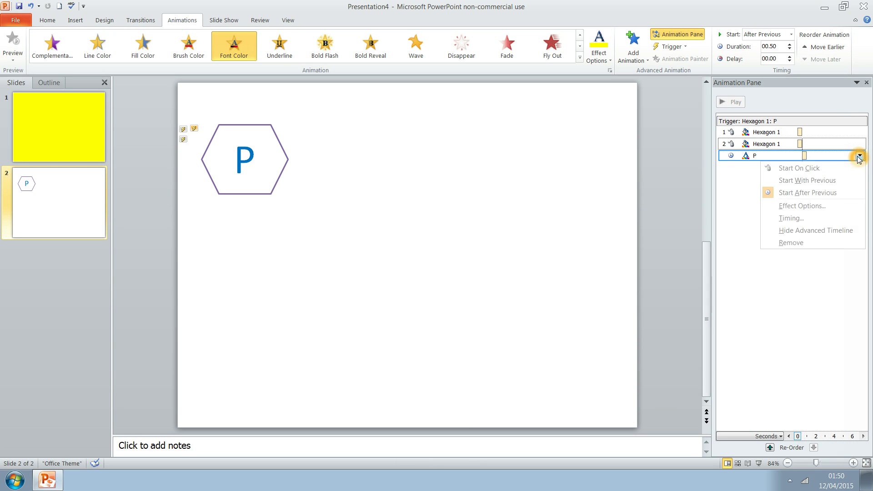
{"action": "left_click", "coordinate": [824, 179]}
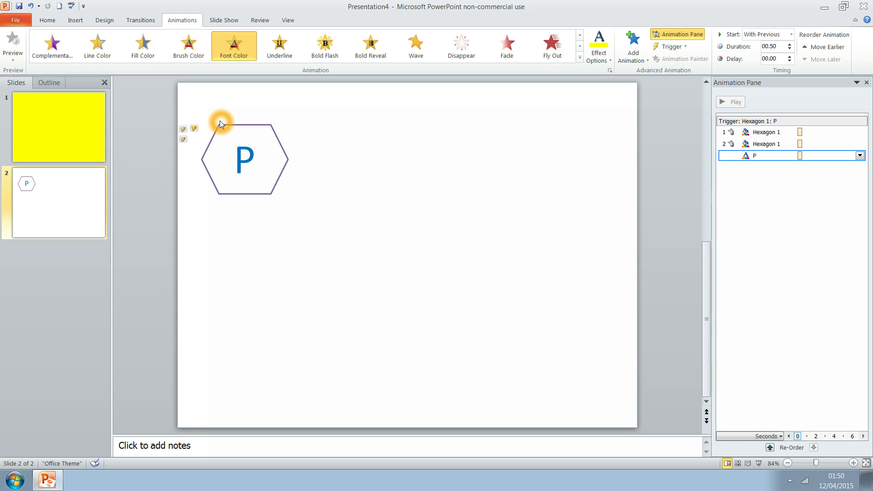
Recolour the letter P with a dark blue theme shade from the Font Color list
{"action": "double_click", "coordinate": [248, 162]}
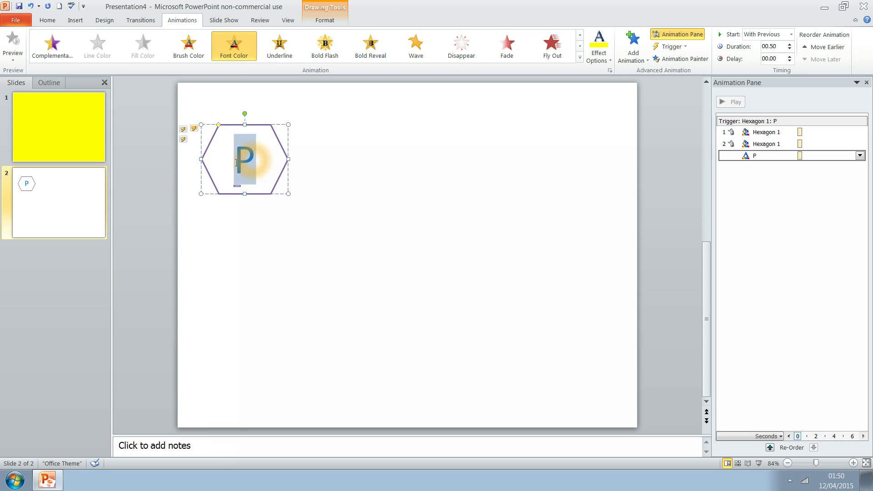
{"action": "left_click", "coordinate": [37, 20]}
{"action": "left_click", "coordinate": [261, 56]}
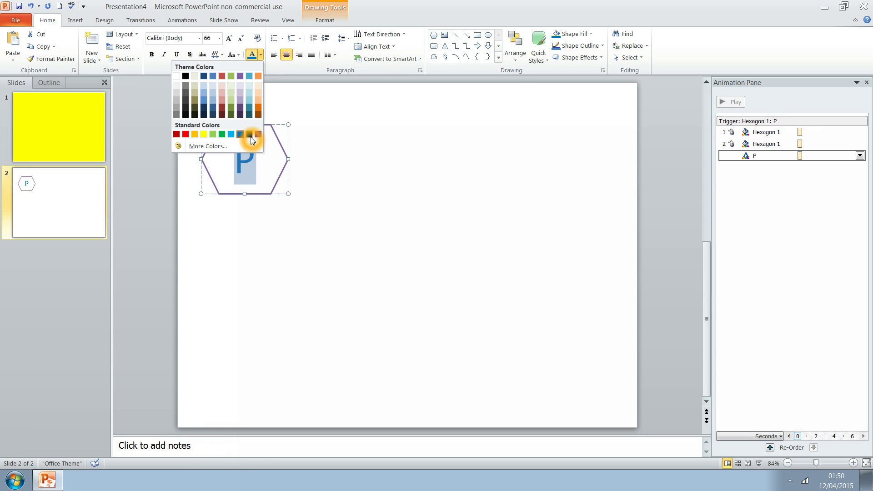
{"action": "left_click", "coordinate": [203, 109]}
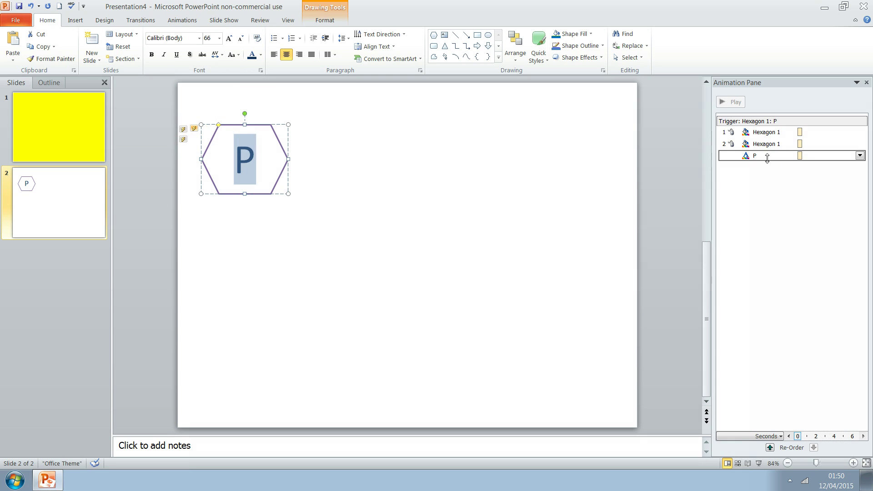
Copy the P hexagon onto the yellow slide as three copies stacked in a column
{"action": "left_click", "coordinate": [296, 202]}
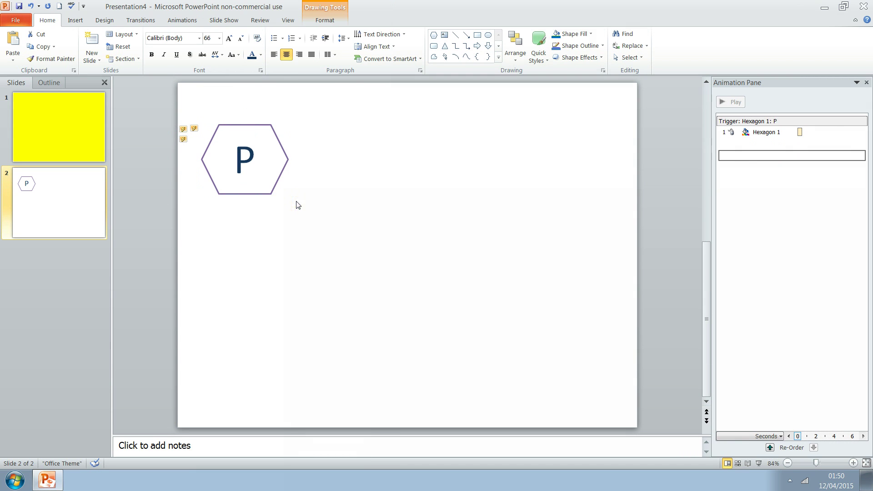
{"action": "left_click", "coordinate": [224, 125]}
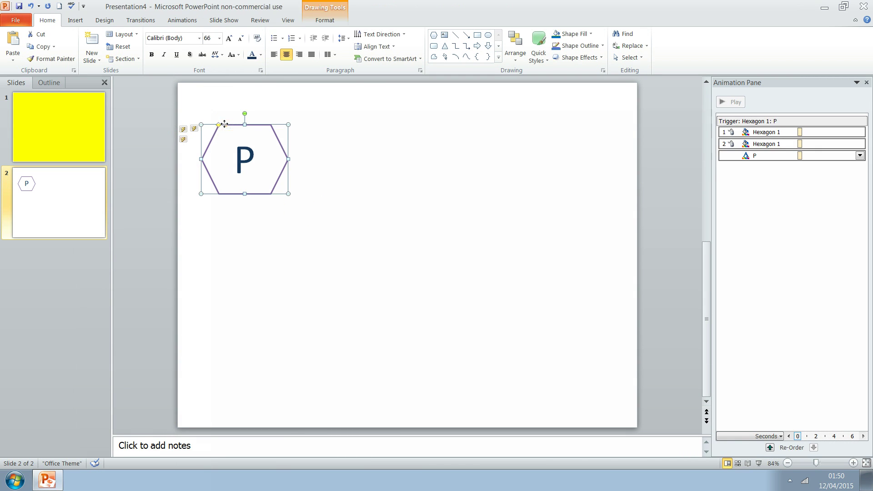
{"action": "left_click", "coordinate": [45, 46]}
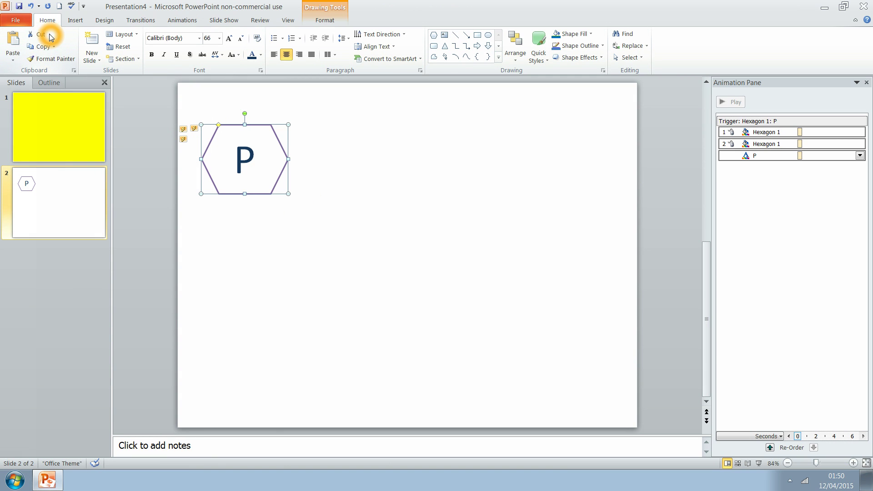
{"action": "left_click", "coordinate": [51, 127]}
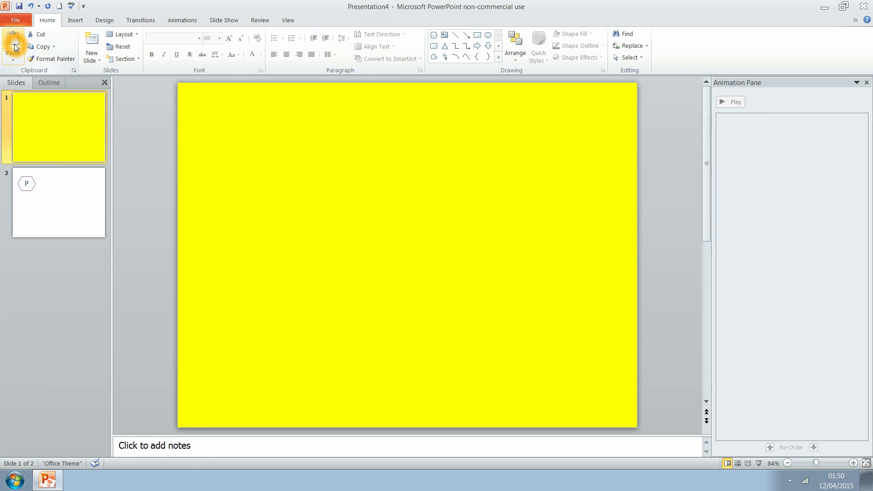
{"action": "left_click", "coordinate": [13, 46]}
{"action": "left_click", "coordinate": [14, 45]}
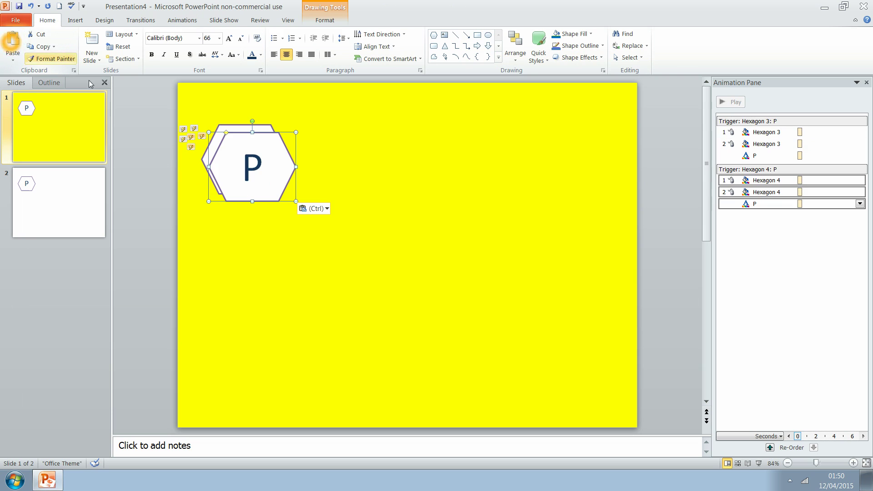
{"action": "left_click_drag", "start_coordinate": [227, 152], "coordinate": [218, 209]}
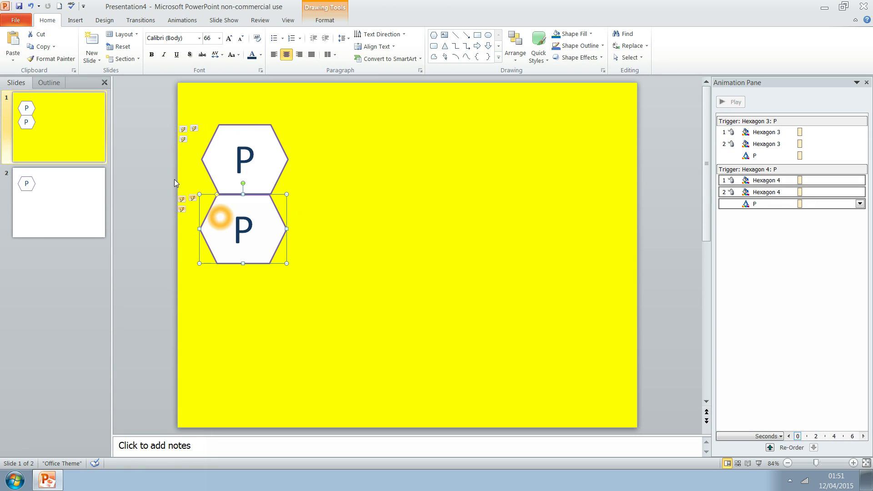
{"action": "left_click", "coordinate": [9, 40]}
{"action": "left_click_drag", "start_coordinate": [233, 142], "coordinate": [225, 278]}
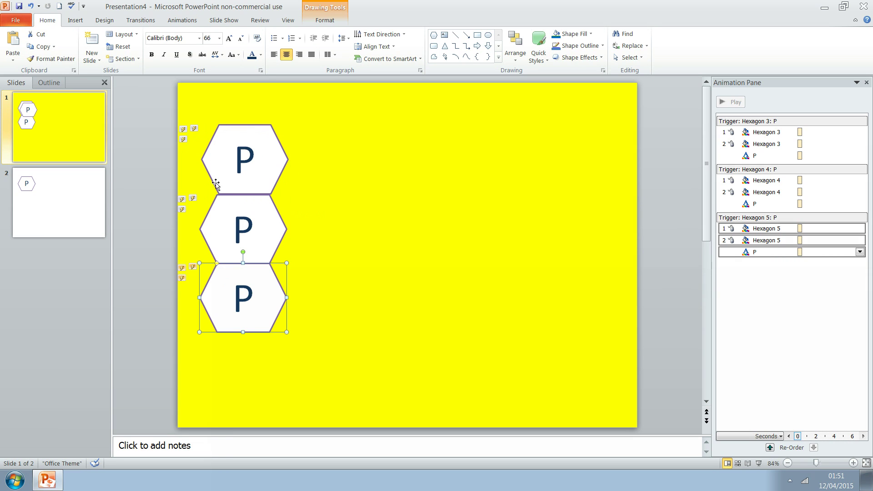
Close the gaps between the three hexagons and add a fourth at the column's bottom
{"action": "left_click_drag", "start_coordinate": [238, 130], "coordinate": [239, 123]}
{"action": "left_click", "coordinate": [241, 220]}
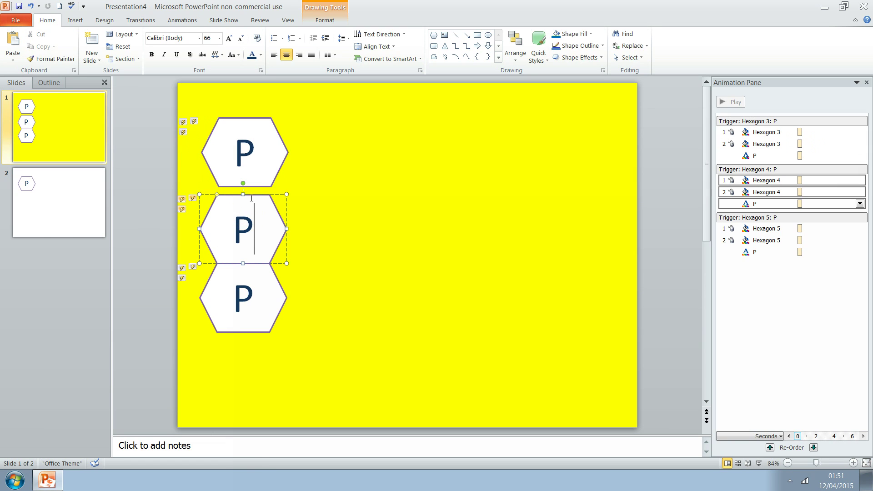
{"action": "left_click_drag", "start_coordinate": [256, 194], "coordinate": [257, 184]}
{"action": "left_click", "coordinate": [273, 306]}
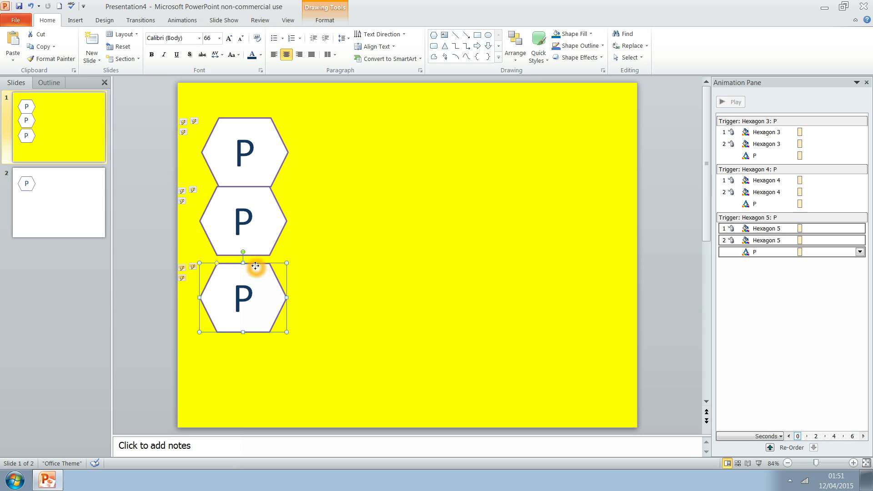
{"action": "left_click_drag", "start_coordinate": [255, 266], "coordinate": [257, 250]}
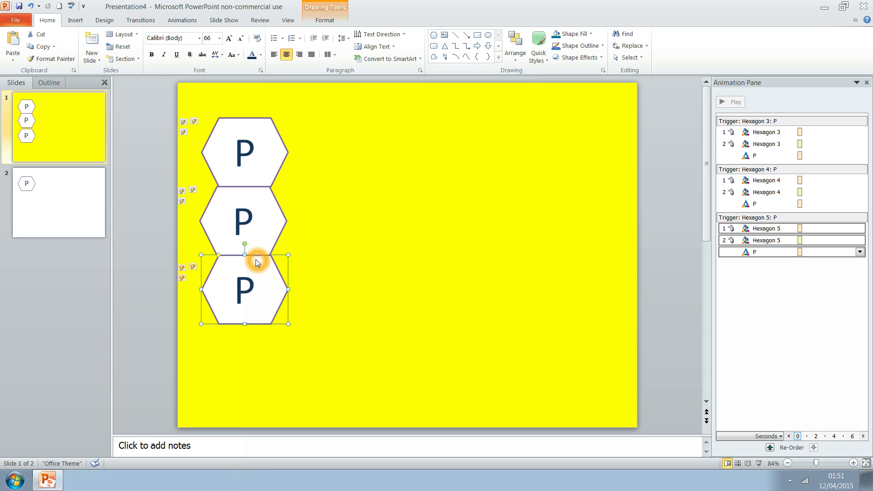
{"action": "left_click_drag", "start_coordinate": [143, 84], "coordinate": [251, 328]}
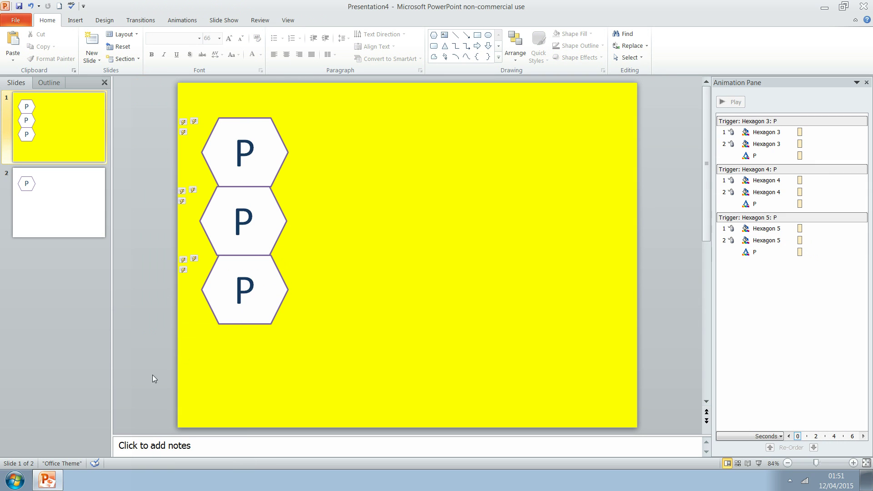
{"action": "left_click", "coordinate": [229, 261]}
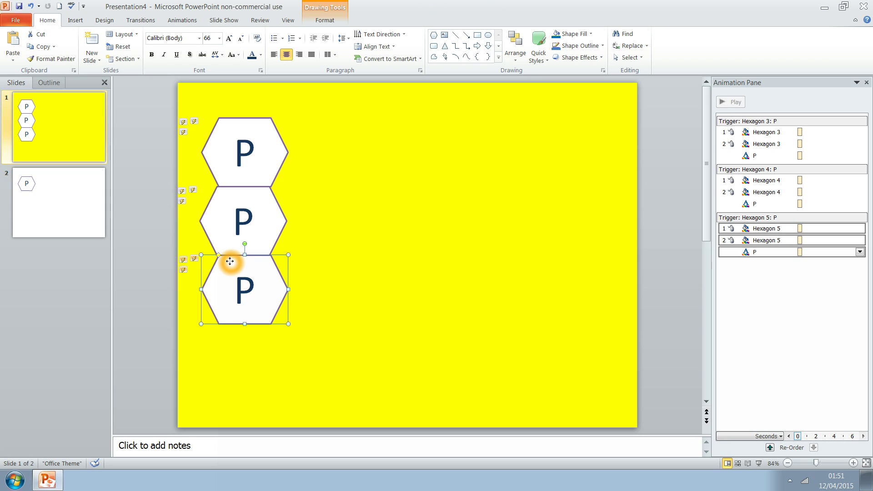
{"action": "left_click_drag", "start_coordinate": [232, 256], "coordinate": [230, 256]}
{"action": "left_click", "coordinate": [21, 52]}
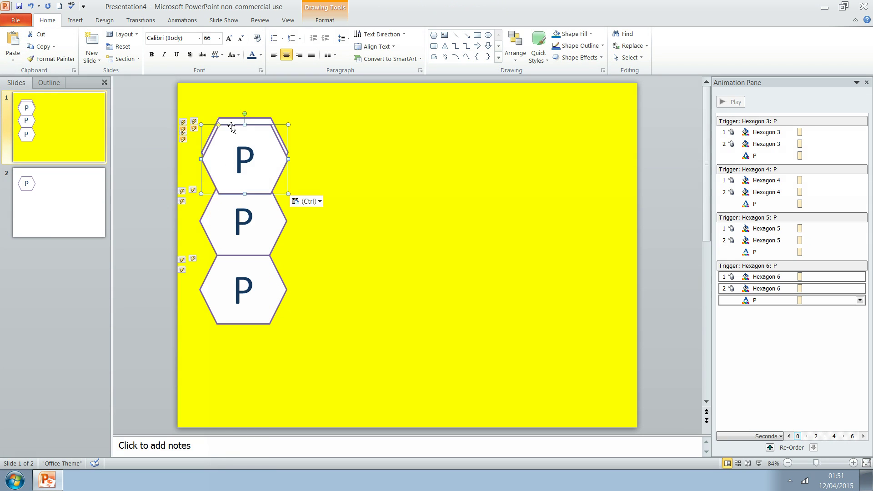
{"action": "left_click_drag", "start_coordinate": [231, 126], "coordinate": [227, 327]}
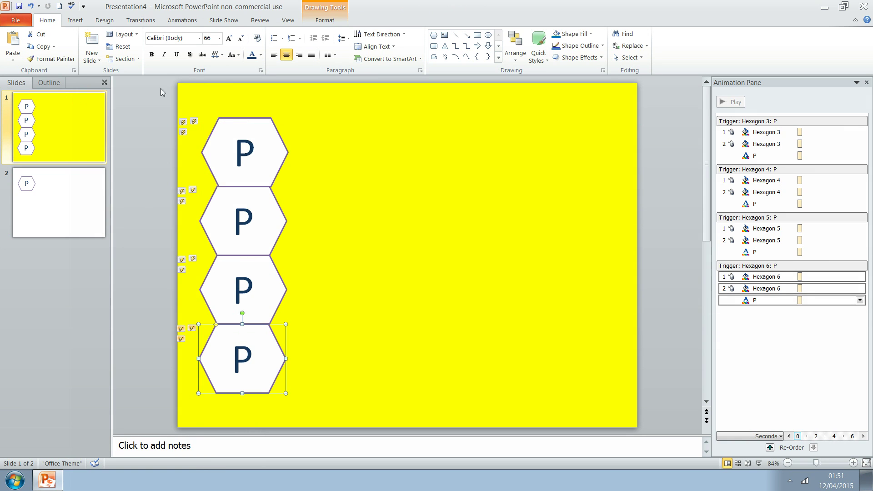
Copy the four-hexagon column and place a second column beside it, half a cell higher
{"action": "left_click_drag", "start_coordinate": [160, 88], "coordinate": [315, 434]}
{"action": "left_click", "coordinate": [40, 47]}
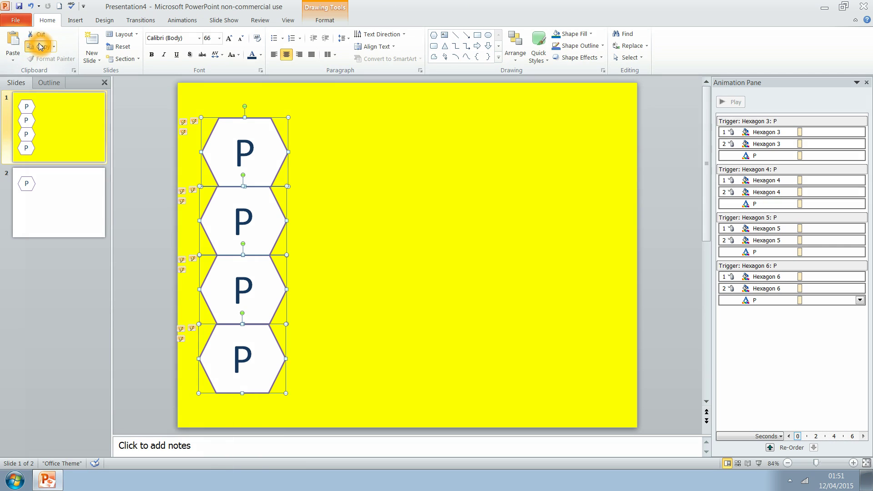
{"action": "left_click", "coordinate": [13, 43]}
{"action": "left_click_drag", "start_coordinate": [234, 148], "coordinate": [283, 103]}
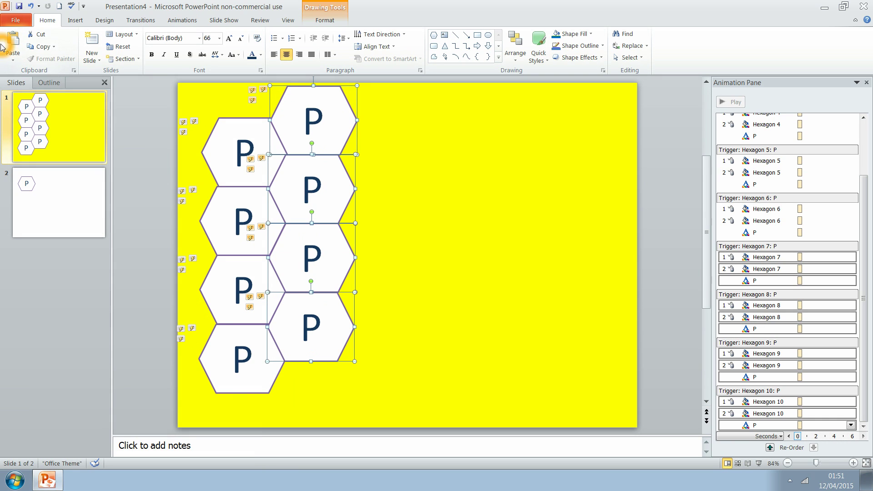
Paste three more columns and arrange them rightward to complete the five-column honeycomb
{"action": "left_click", "coordinate": [13, 42]}
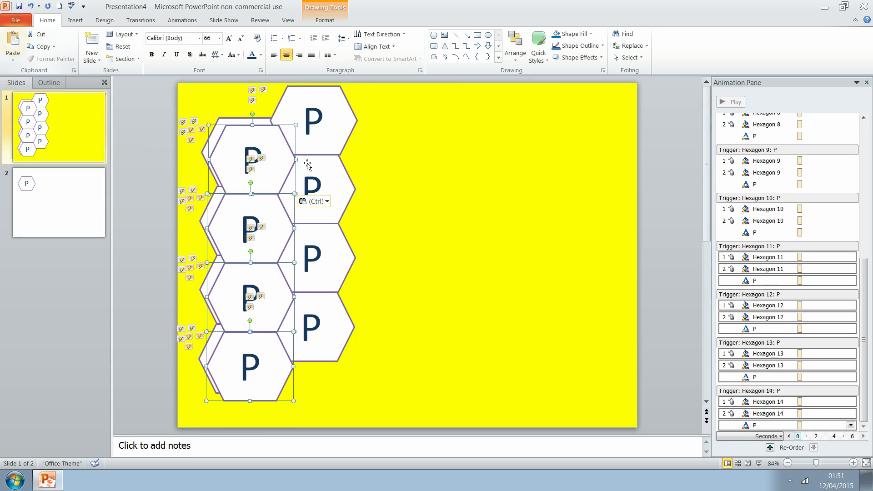
{"action": "left_click_drag", "start_coordinate": [235, 141], "coordinate": [365, 136]}
{"action": "left_click", "coordinate": [224, 150]}
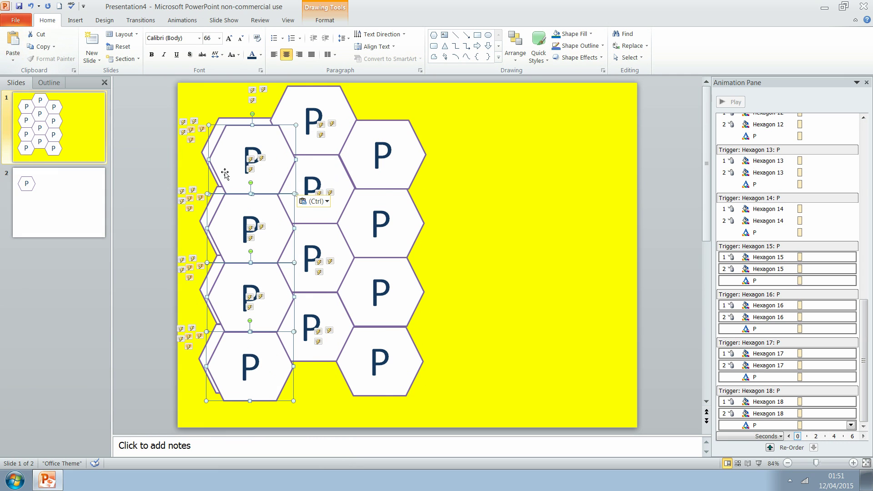
{"action": "left_click_drag", "start_coordinate": [226, 148], "coordinate": [429, 108]}
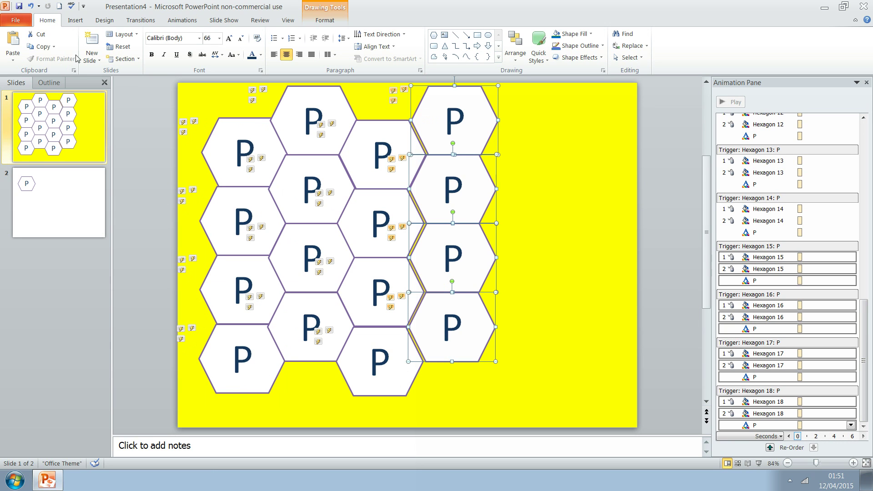
{"action": "left_click", "coordinate": [218, 142]}
{"action": "left_click_drag", "start_coordinate": [218, 142], "coordinate": [503, 146]}
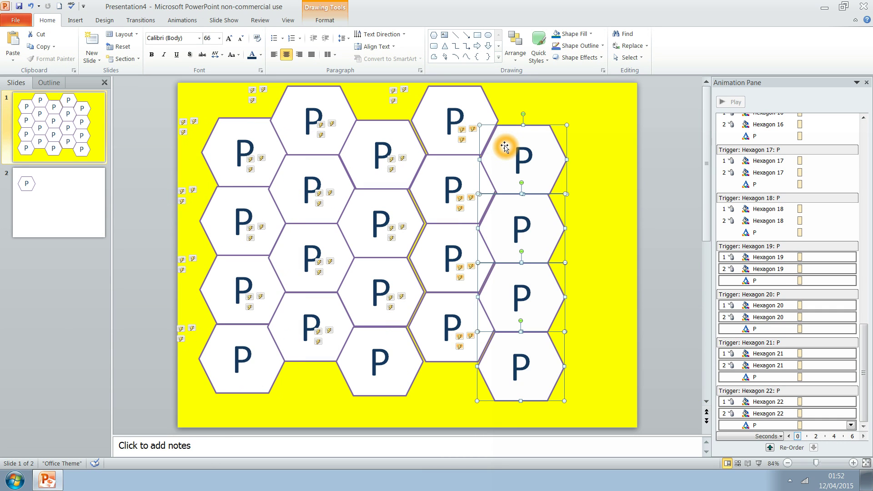
{"action": "left_click", "coordinate": [78, 241]}
{"action": "left_click", "coordinate": [69, 124]}
{"action": "left_click", "coordinate": [53, 28]}
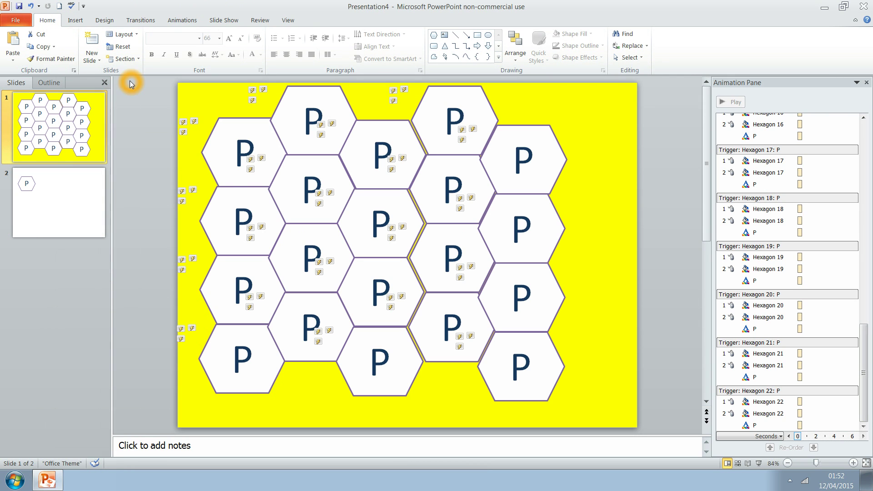
Select all 20 hexagons and shift the whole honeycomb to the right
{"action": "mouse_move", "coordinate": [130, 83]}
{"action": "left_mouse_down"}
{"action": "mouse_move", "coordinate": [438, 330]}
{"action": "mouse_move", "coordinate": [570, 389]}
{"action": "mouse_move", "coordinate": [604, 417]}
{"action": "left_mouse_up"}
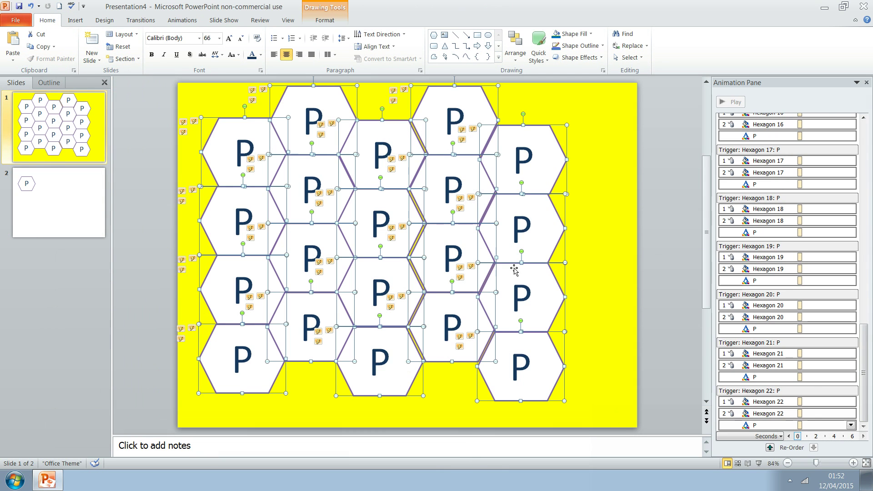
{"action": "left_click", "coordinate": [442, 103]}
{"action": "left_click_drag", "start_coordinate": [439, 90], "coordinate": [466, 92]}
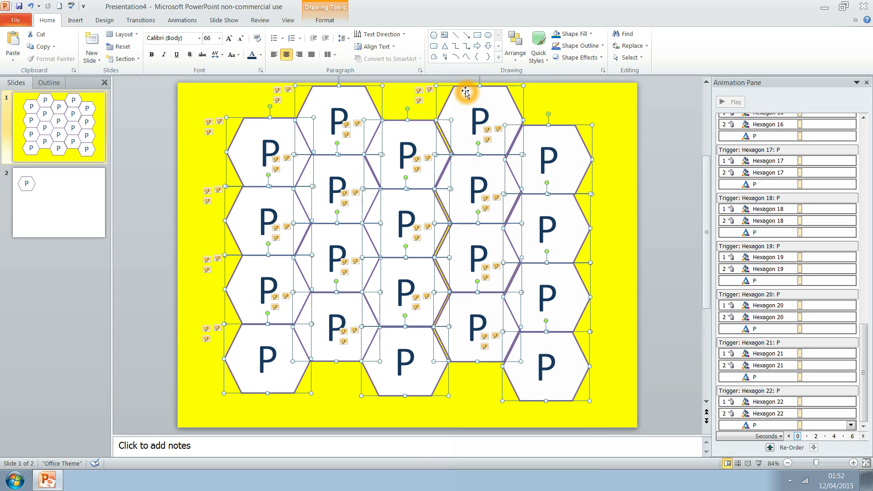
{"action": "left_click", "coordinate": [166, 224]}
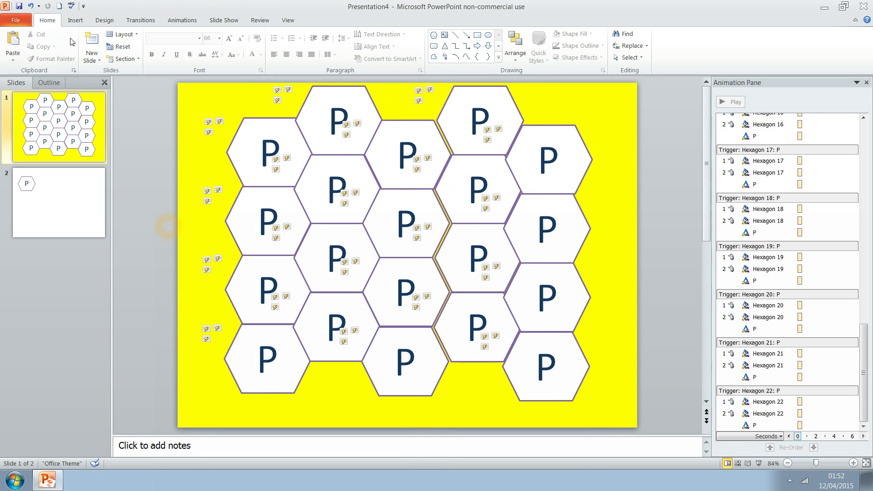
Draw a rectangle down the slide's left strip and send it behind the hexagons
{"action": "left_click", "coordinate": [75, 20]}
{"action": "left_click", "coordinate": [146, 41]}
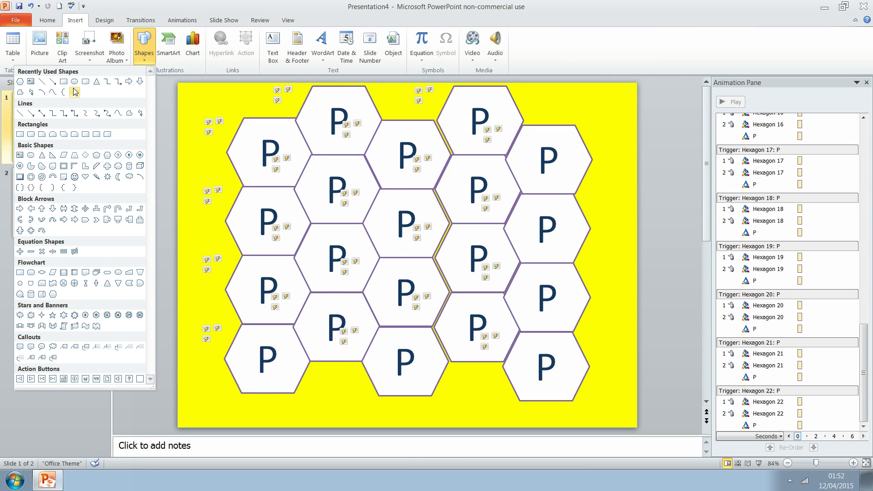
{"action": "left_click", "coordinate": [64, 83]}
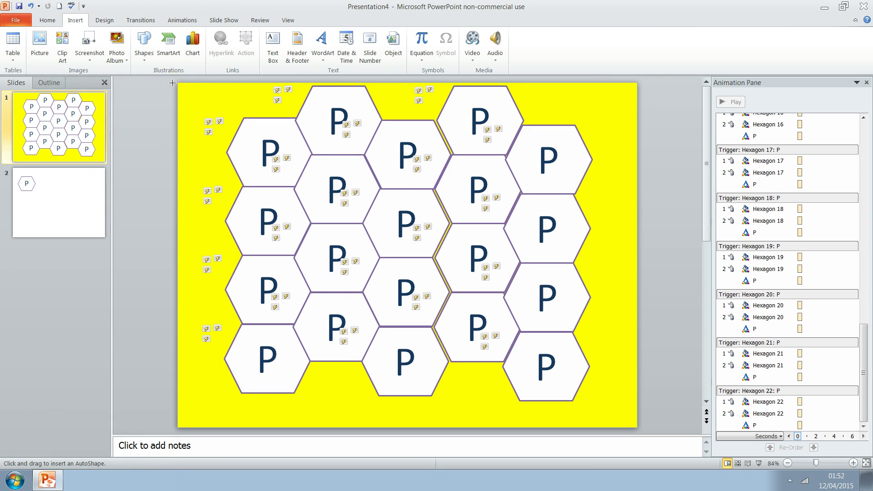
{"action": "mouse_move", "coordinate": [178, 84]}
{"action": "left_mouse_down"}
{"action": "mouse_move", "coordinate": [268, 373]}
{"action": "mouse_move", "coordinate": [263, 427]}
{"action": "left_mouse_up"}
{"action": "right_click", "coordinate": [221, 138]}
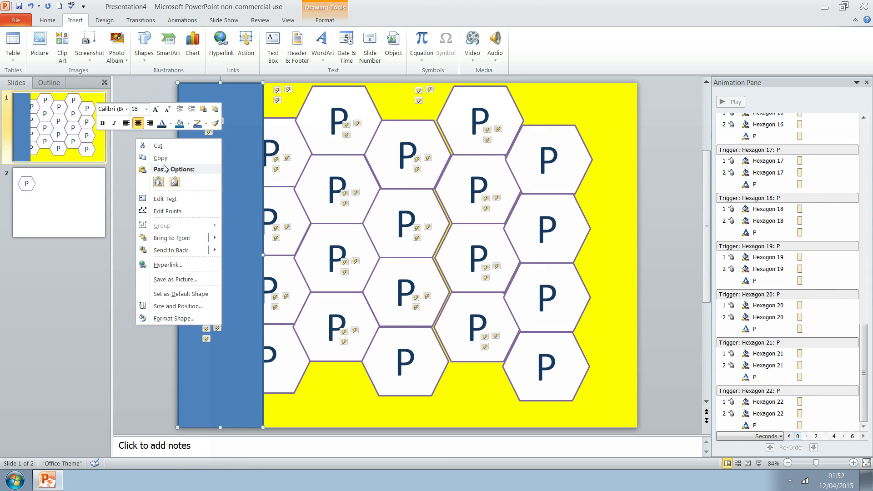
{"action": "left_click", "coordinate": [171, 250]}
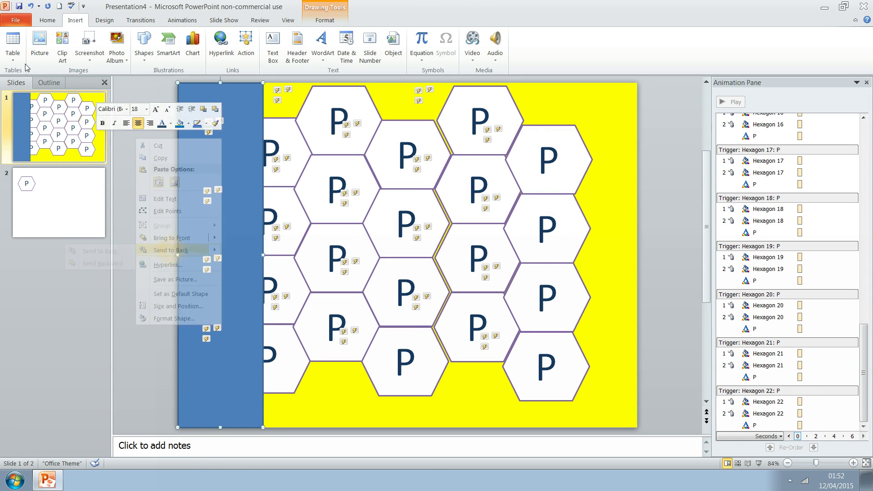
Copy the blue rectangle to the slide's right edge and send it to the back
{"action": "left_click", "coordinate": [47, 20]}
{"action": "left_click", "coordinate": [33, 46]}
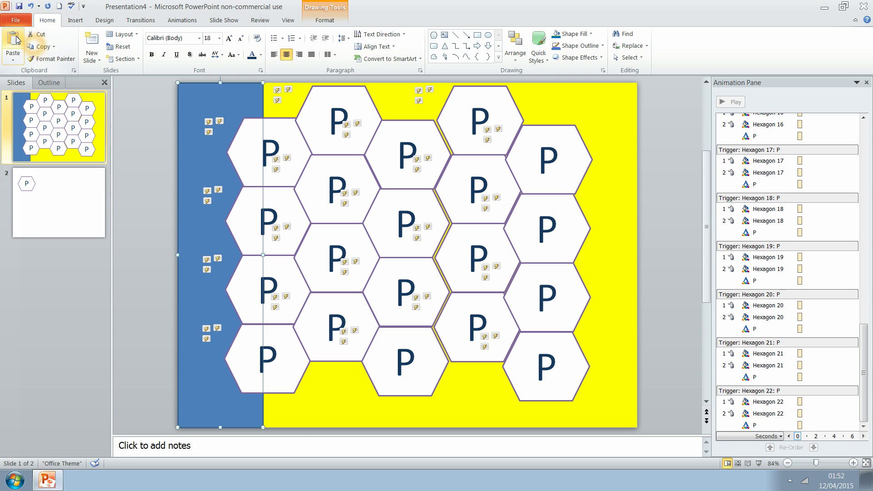
{"action": "left_click", "coordinate": [13, 42]}
{"action": "left_click_drag", "start_coordinate": [230, 159], "coordinate": [598, 152]}
{"action": "right_click", "coordinate": [591, 172]}
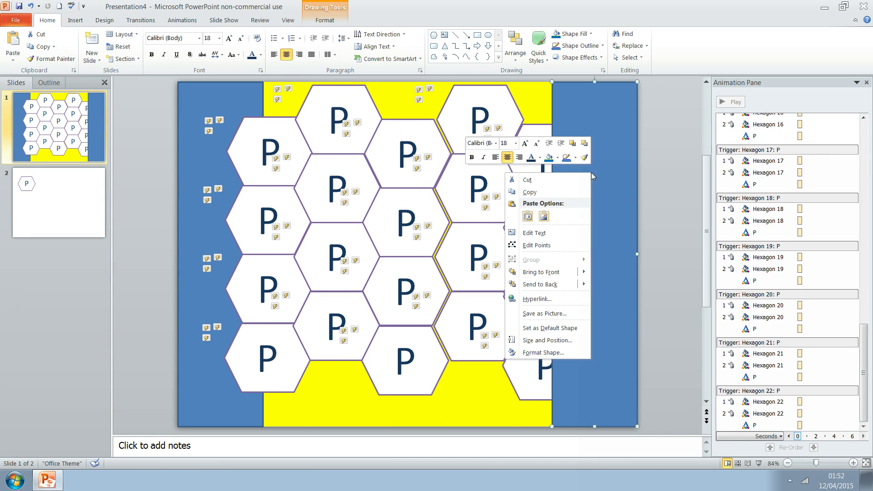
{"action": "left_click", "coordinate": [547, 284]}
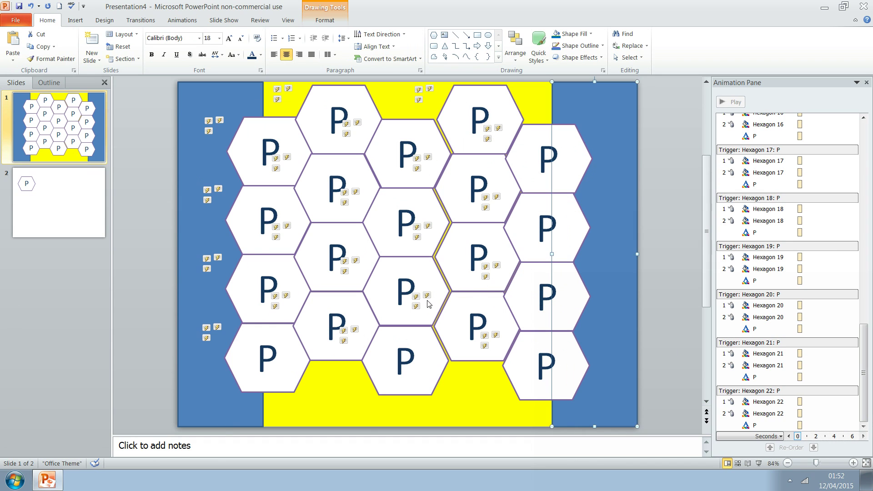
{"action": "left_click", "coordinate": [129, 320]}
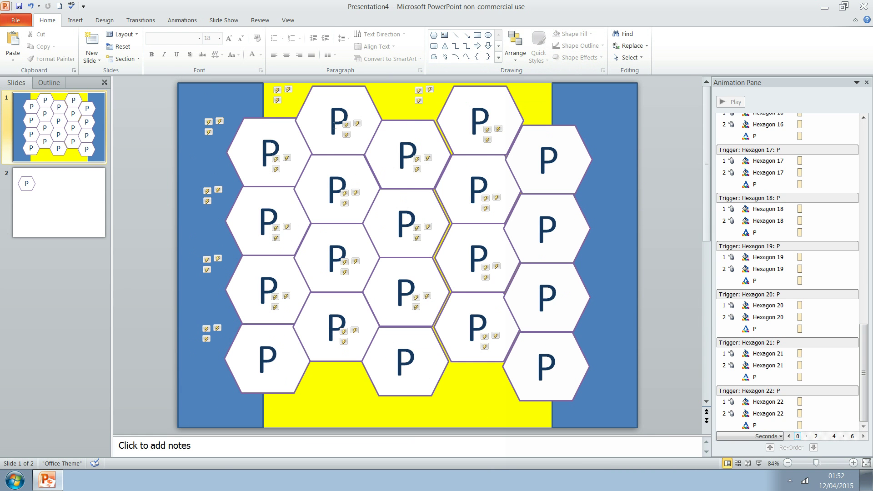
Change the top column-two hexagon's P to O and the one below it to I
{"action": "left_click_drag", "start_coordinate": [334, 127], "coordinate": [332, 132]}
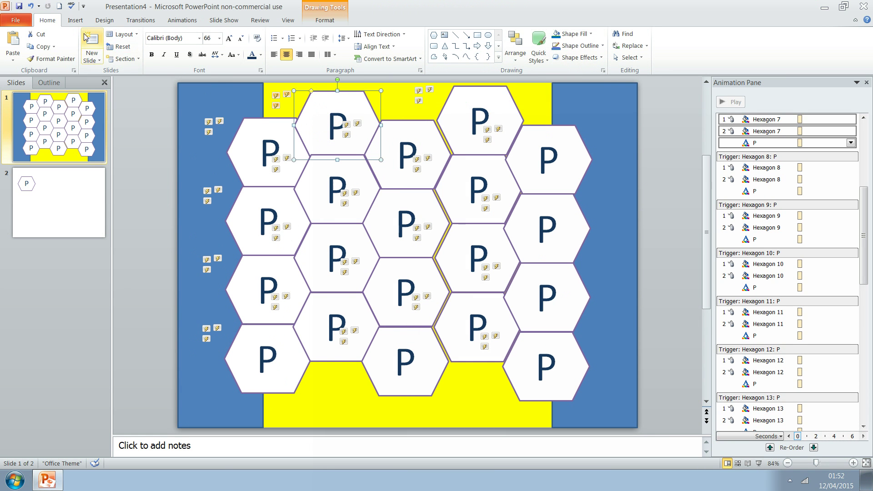
{"action": "left_click", "coordinate": [30, 6]}
{"action": "left_click", "coordinate": [328, 111]}
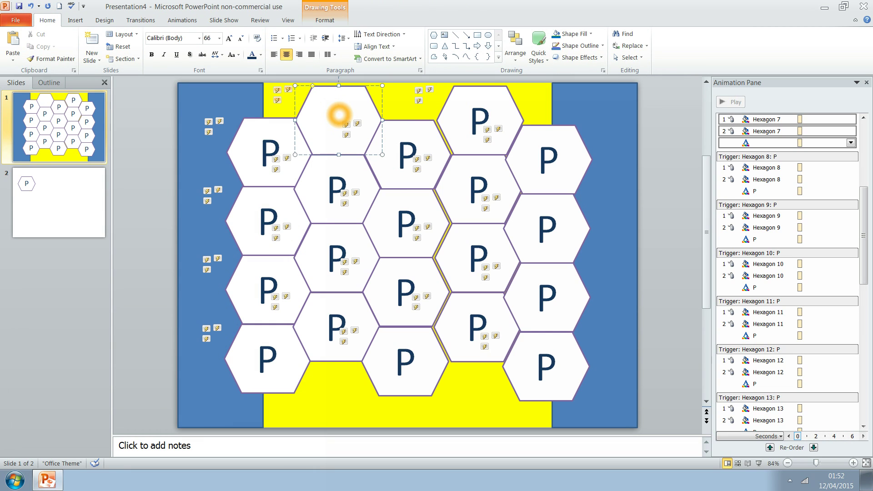
{"action": "key", "text": "BackSpace"}
{"action": "type", "text": "O"}
{"action": "double_click", "coordinate": [336, 190]}
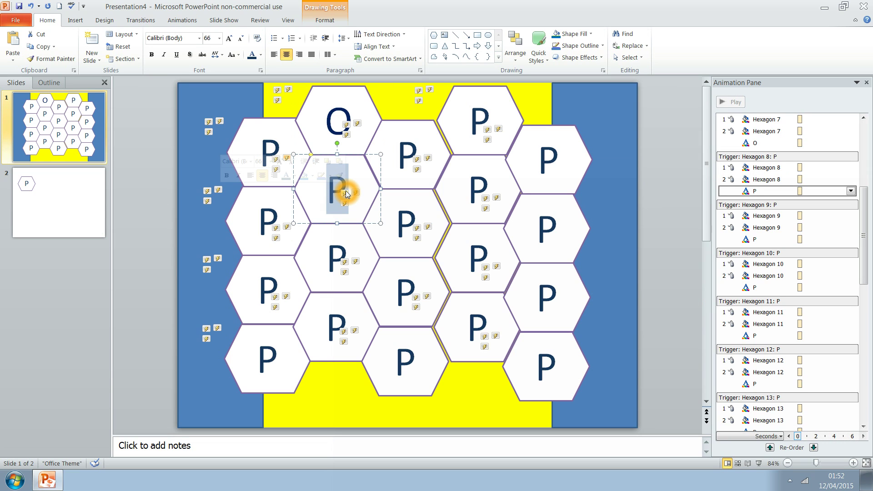
{"action": "type", "text": "I"}
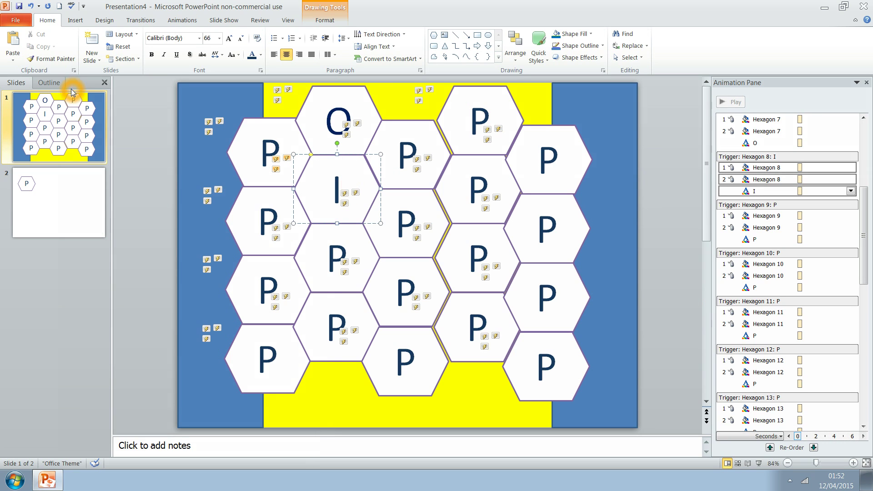